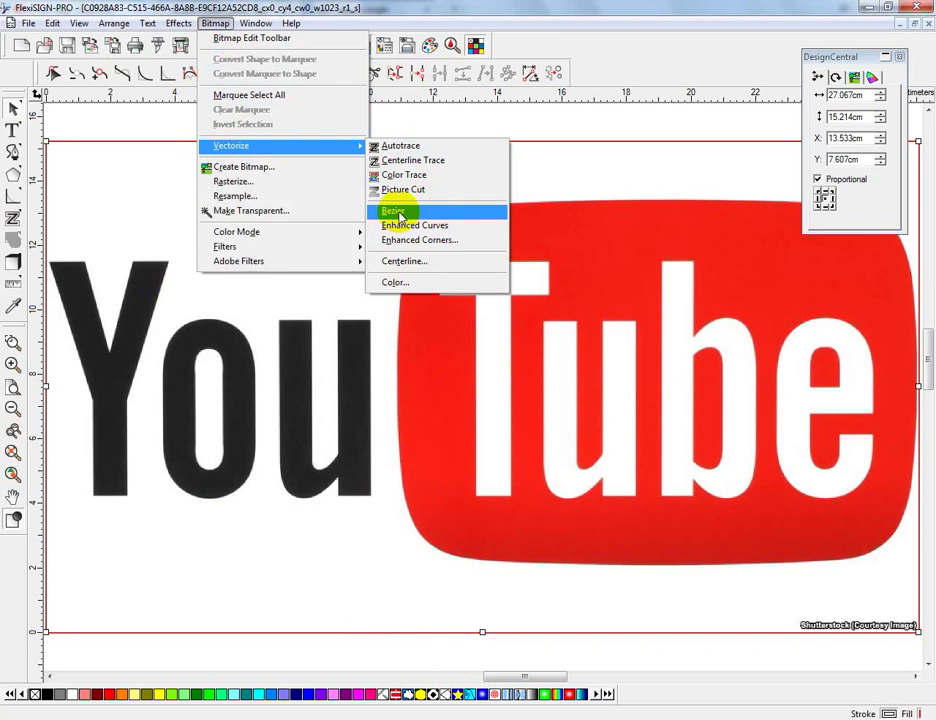
Step: Vectorize the YouTube logo bitmap with the Bezier option and fill the traced rounded Tube shape with red
left_click(395, 213)
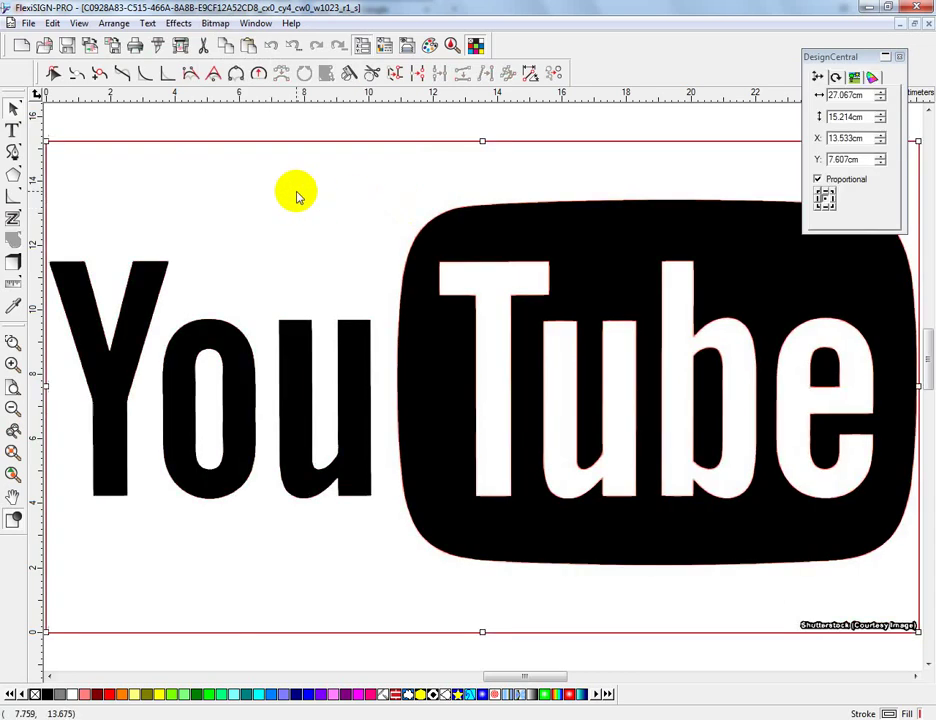
left_click(298, 195)
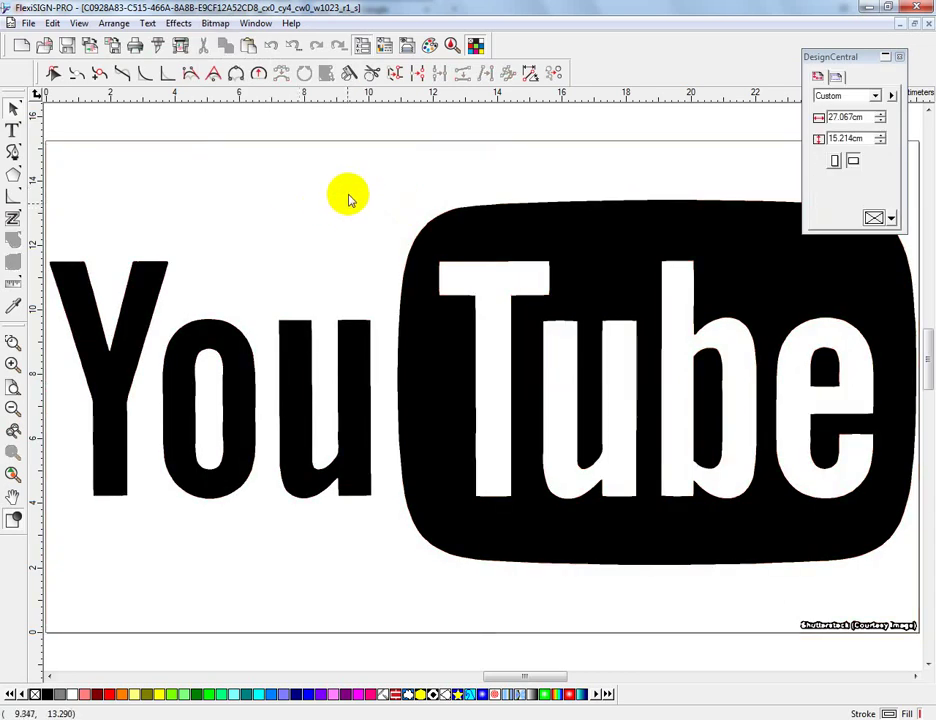
left_click_drag(391, 158, 879, 606)
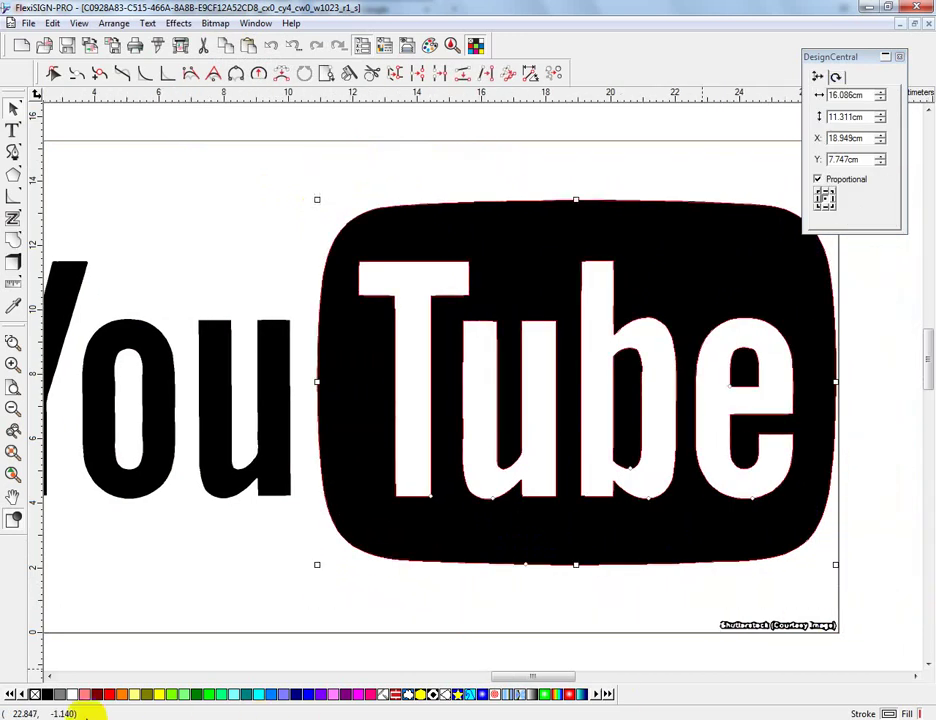
left_click(102, 694)
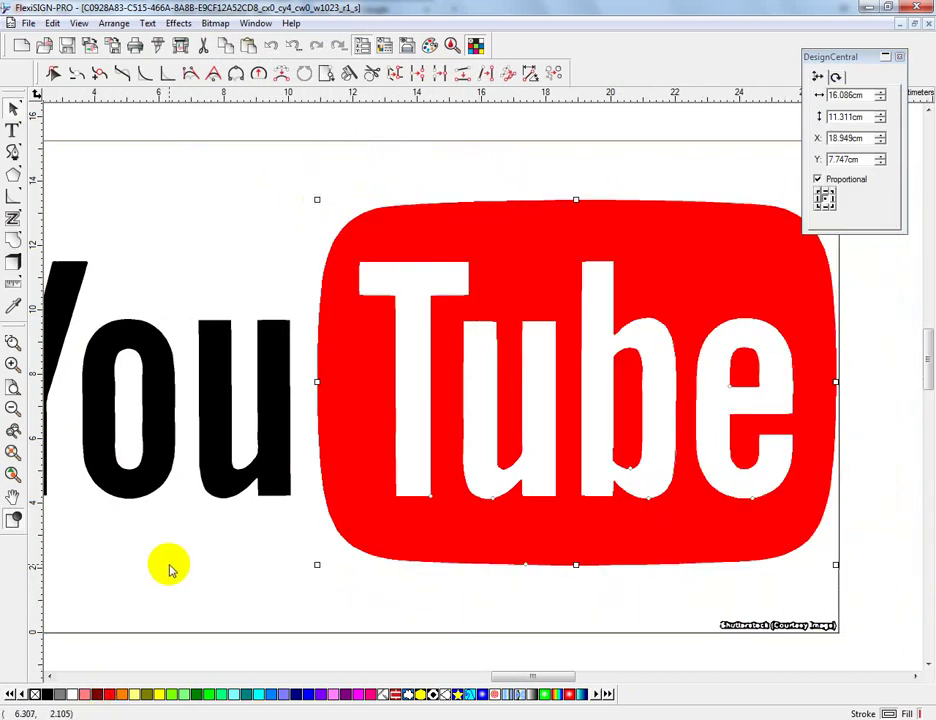
Step: Delete the small Shutterstock credit text below the logo
left_click(335, 594)
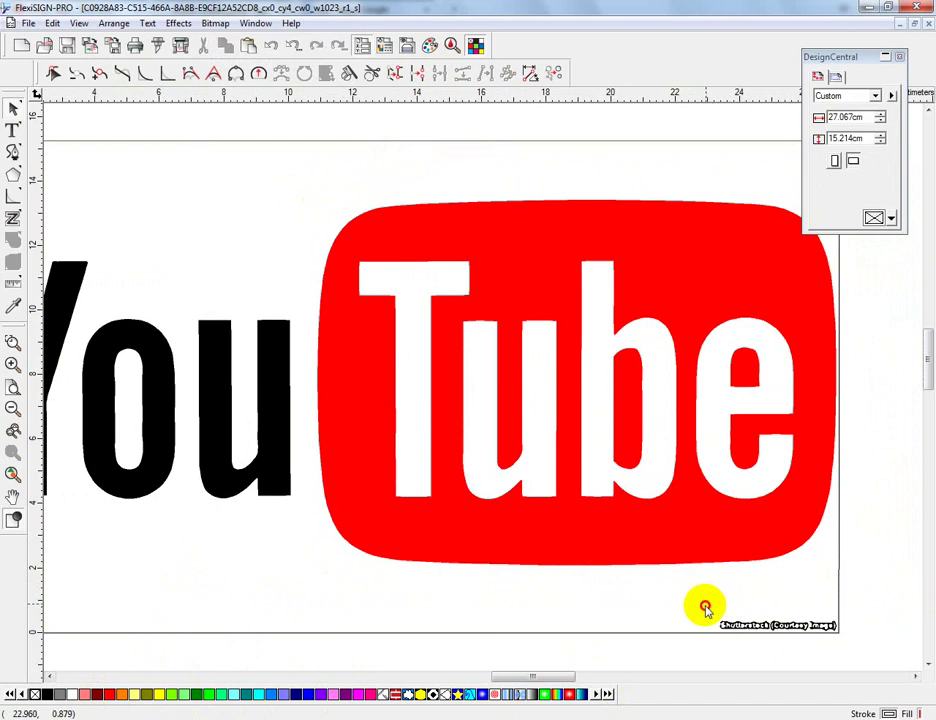
left_click_drag(706, 604, 865, 664)
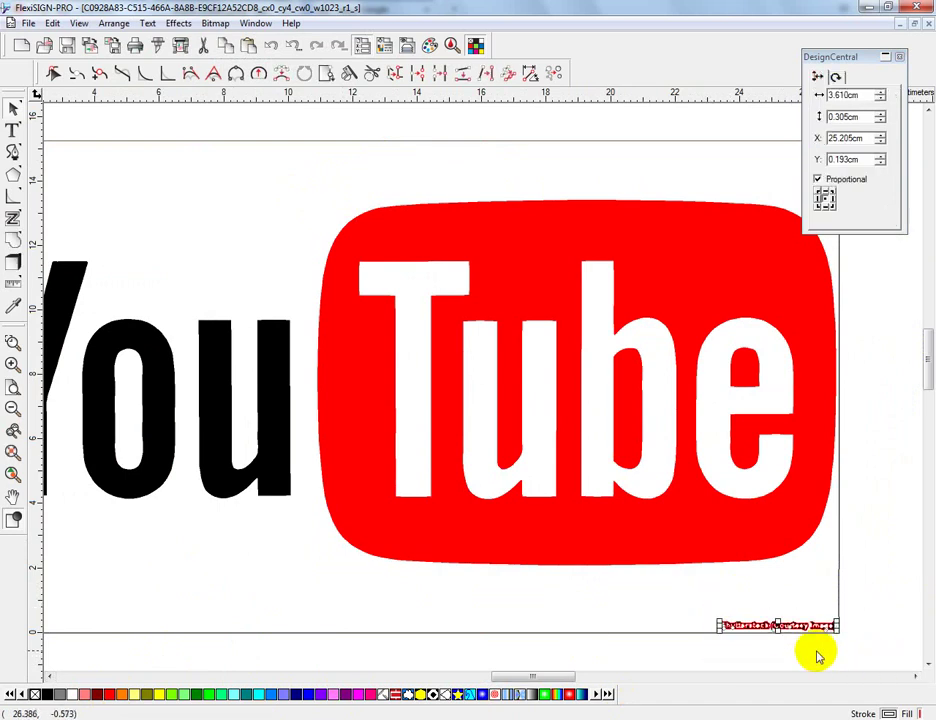
key("Delete")
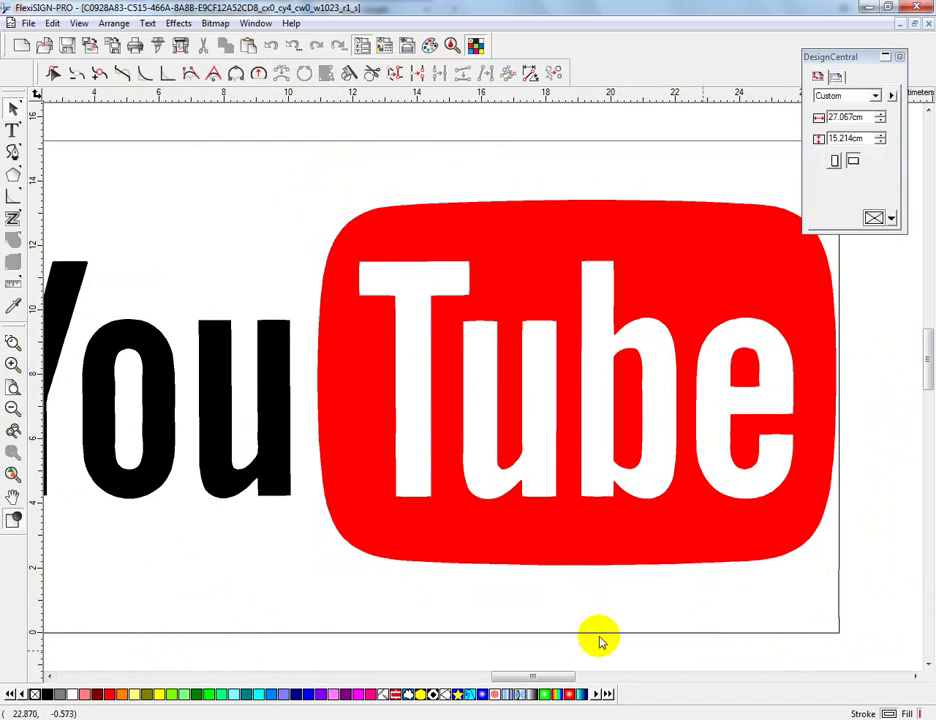
Step: Open Cut/Plot with the Production Manager on this computer and allow it through the firewall on public networks
left_click(158, 47)
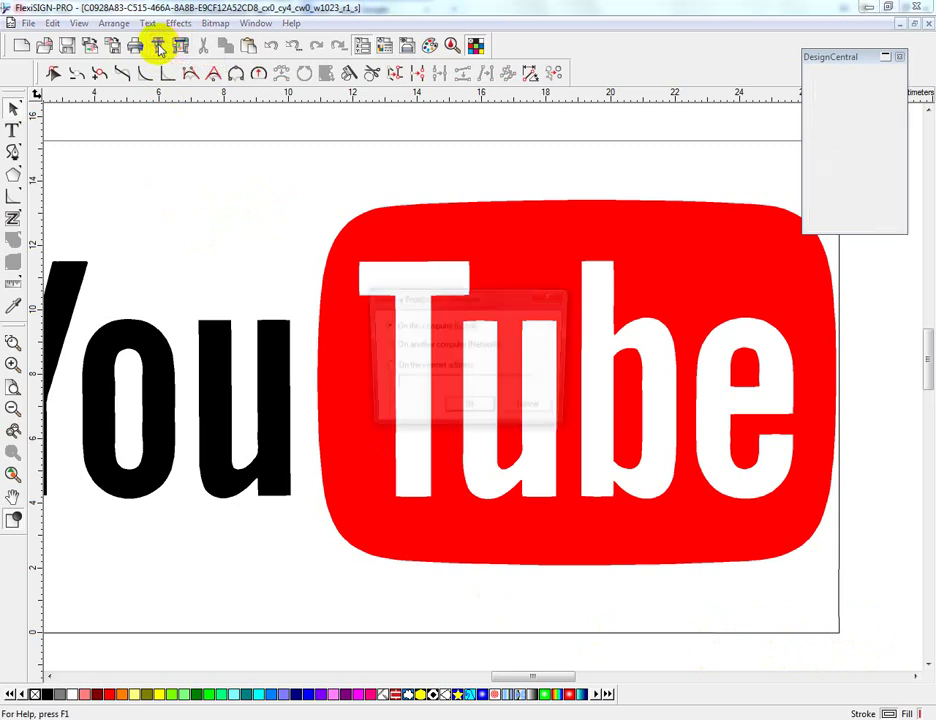
left_click(472, 411)
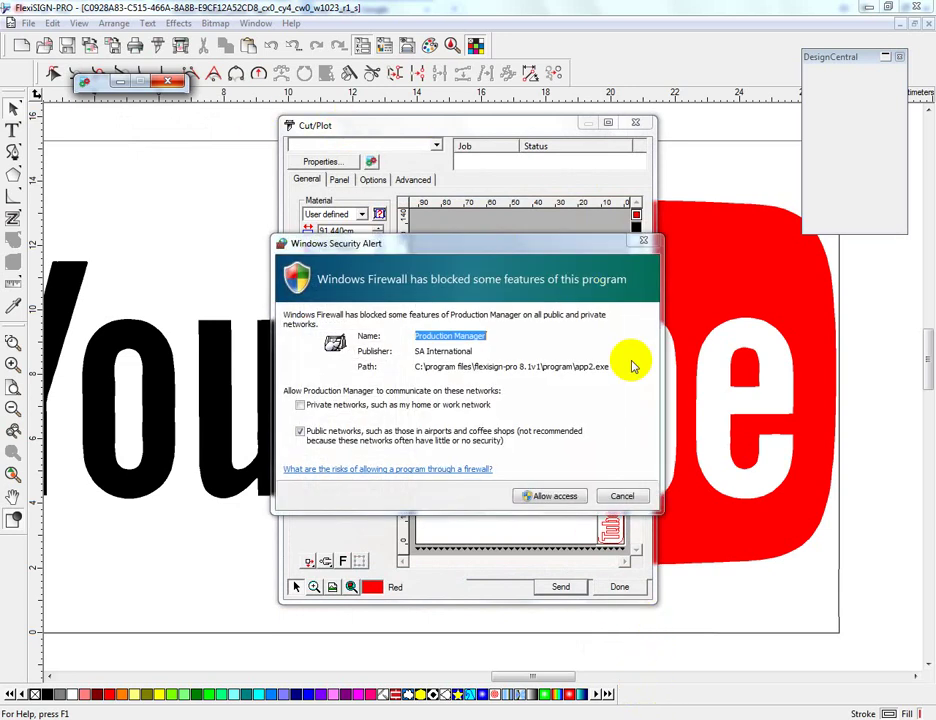
left_click(549, 496)
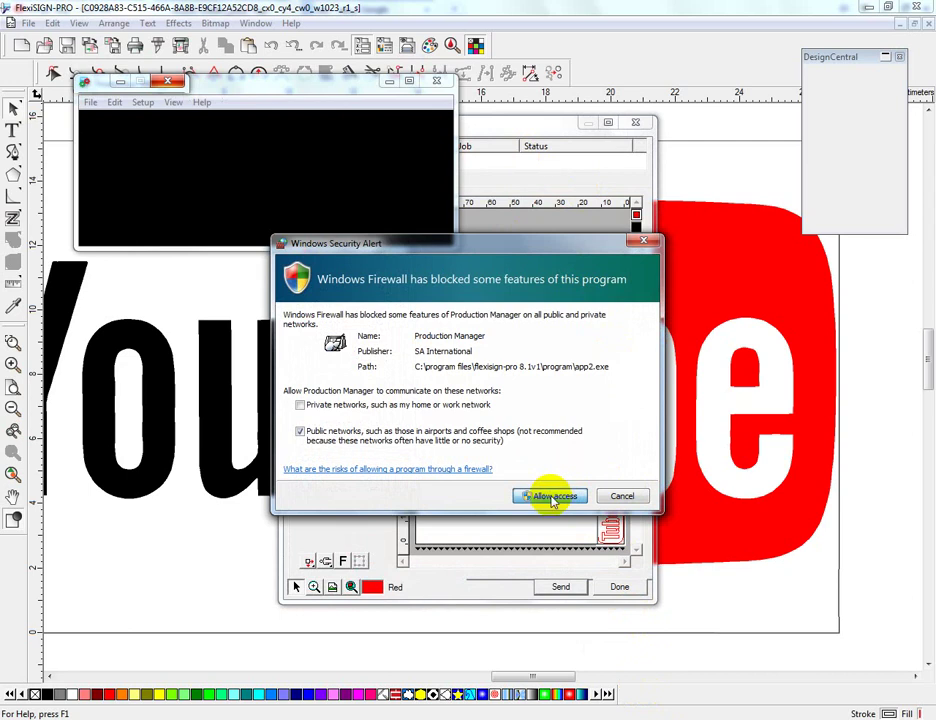
left_click(549, 496)
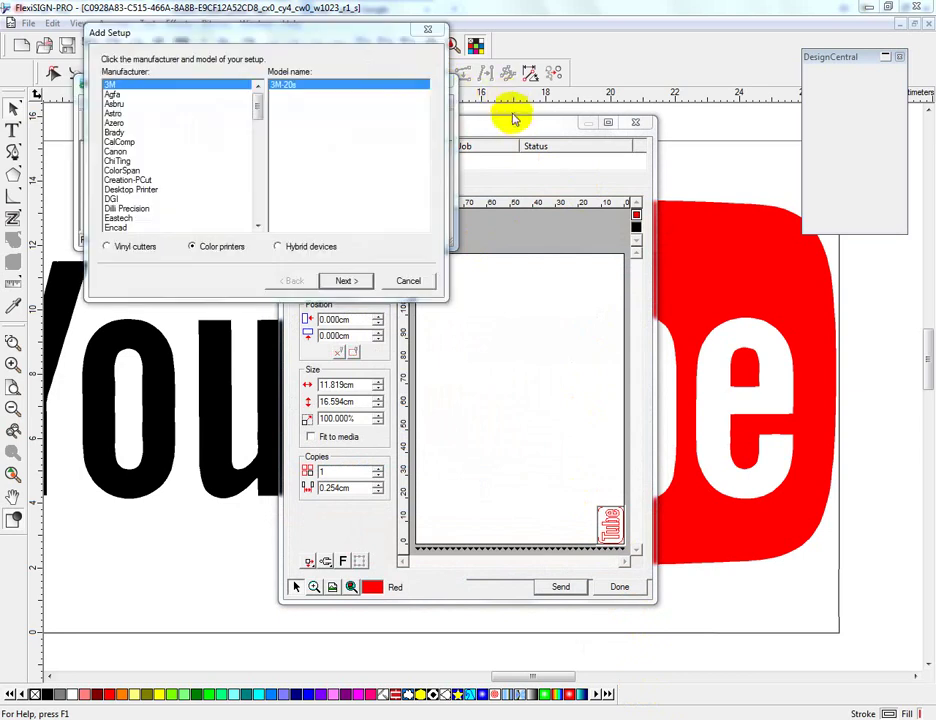
Step: Close Production Manager without adding a device setup and reselect the one on this computer (Local)
left_click(410, 280)
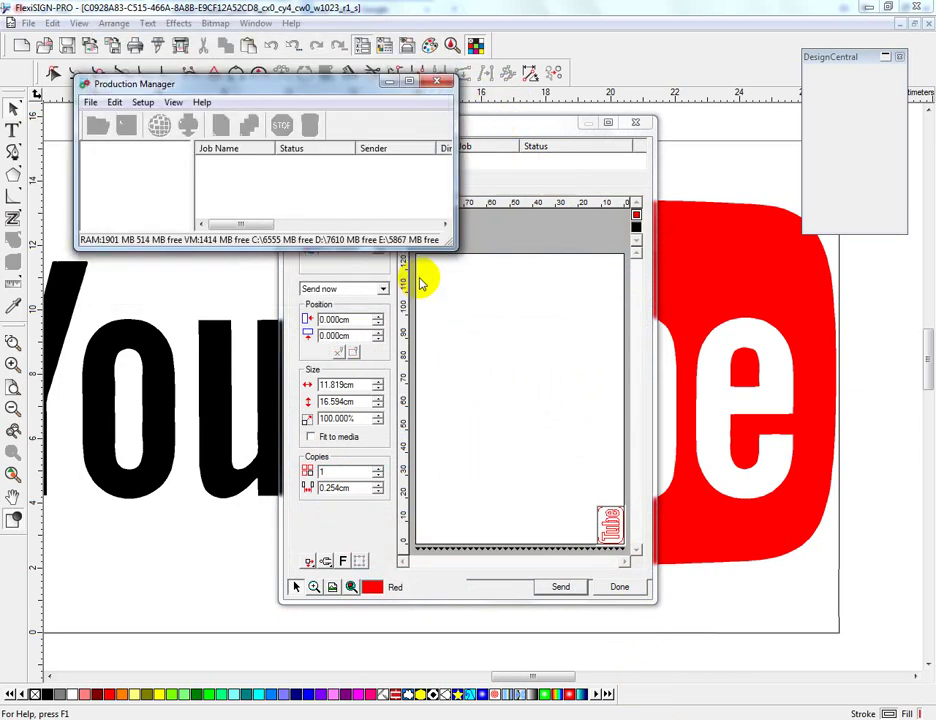
left_click(438, 84)
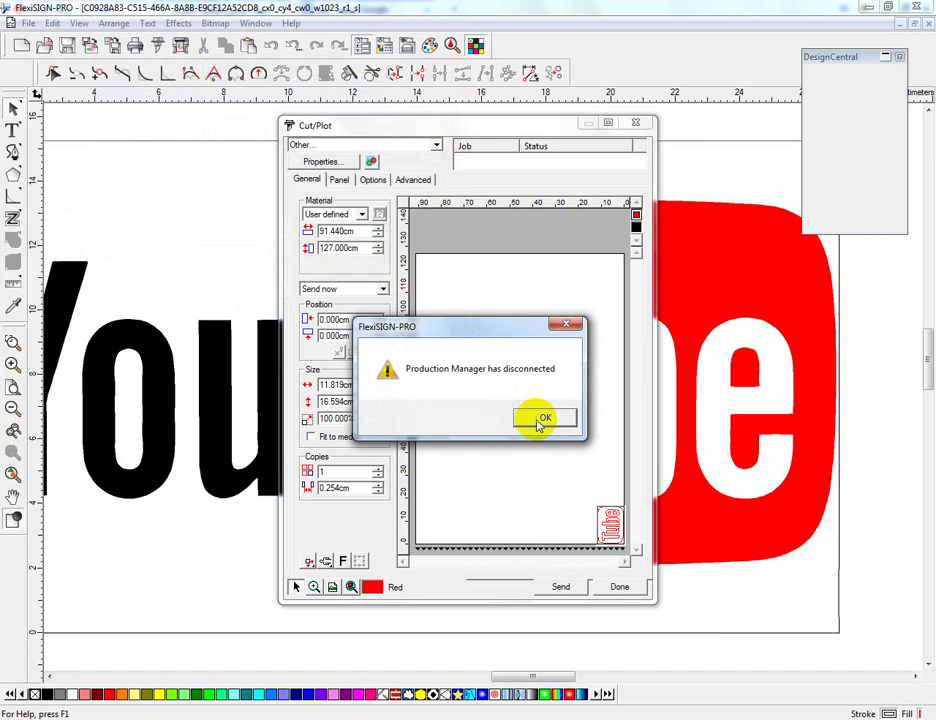
left_click(539, 414)
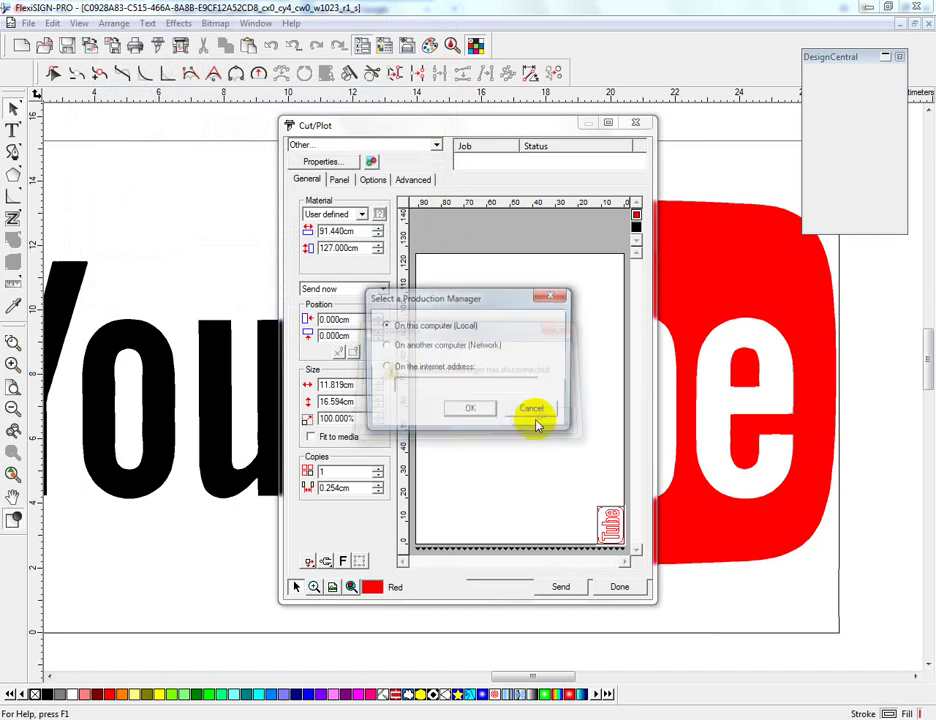
left_click(478, 414)
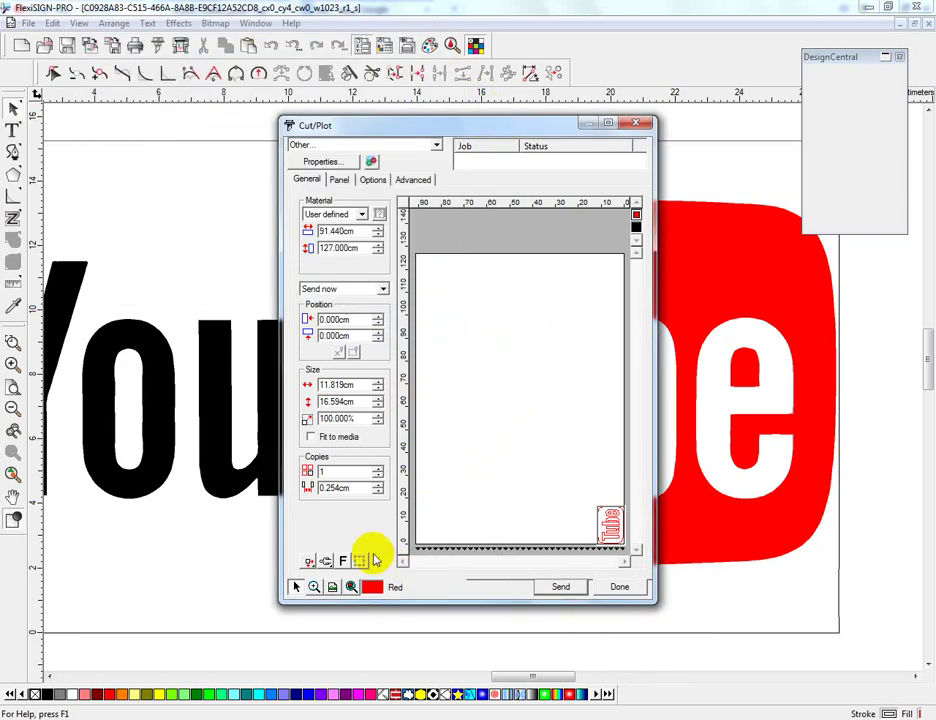
Step: Rotate the Tube job so its lettering reads horizontally across the width of the material
left_click(325, 561)
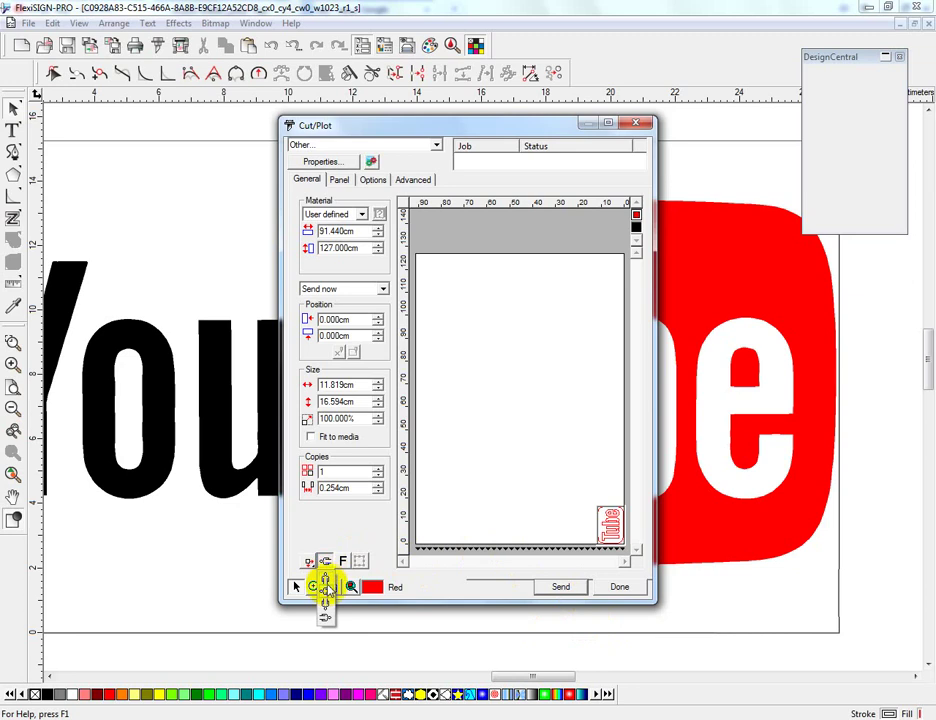
left_click(324, 586)
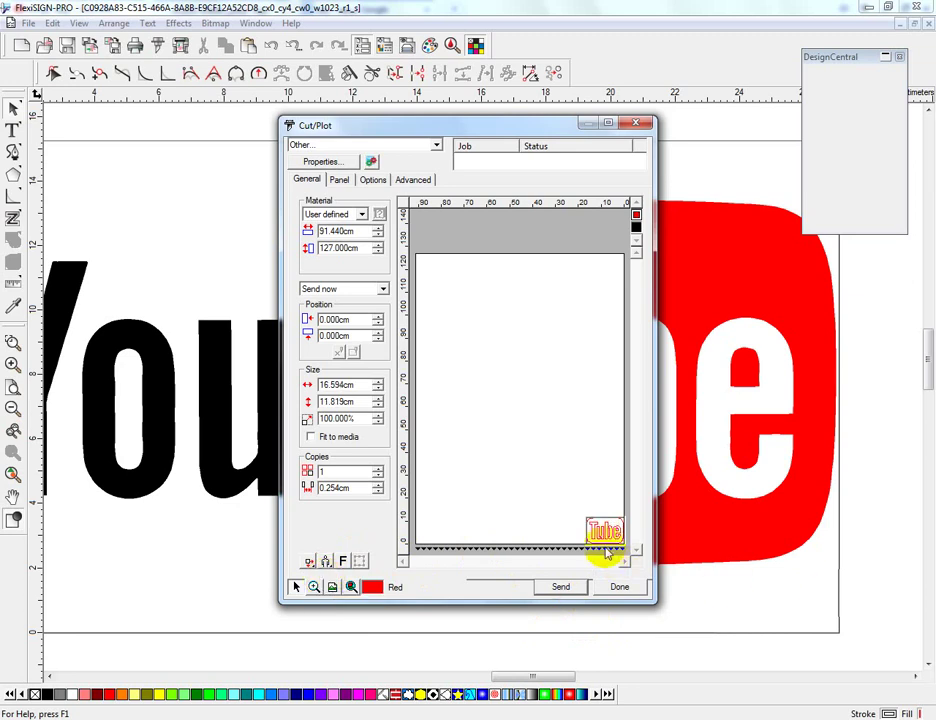
left_click(378, 469)
left_click(378, 469)
left_click(378, 469)
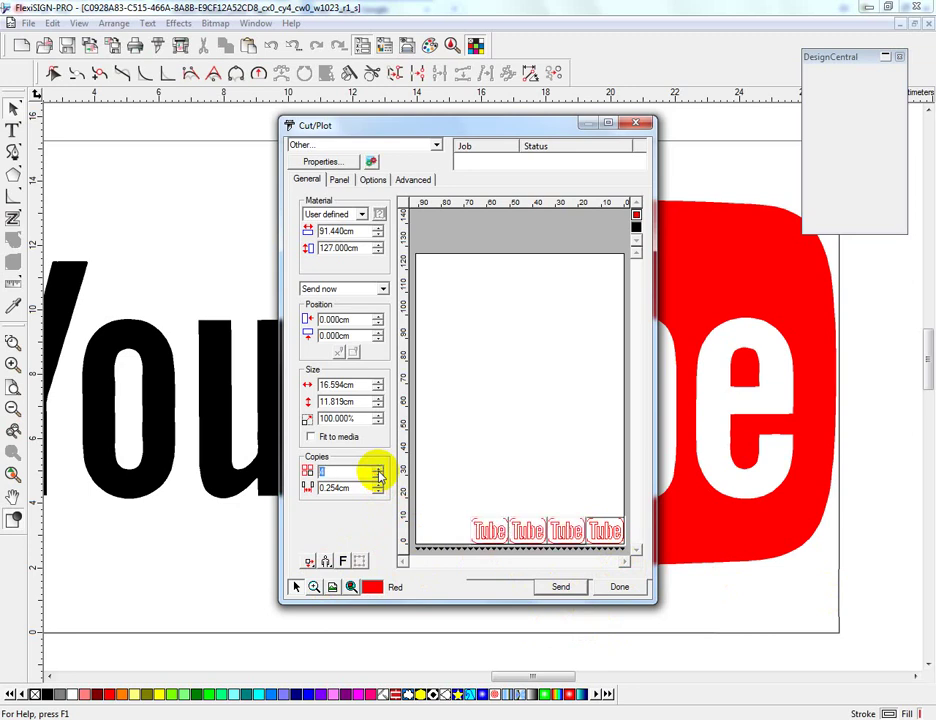
left_click(378, 478)
left_click(378, 478)
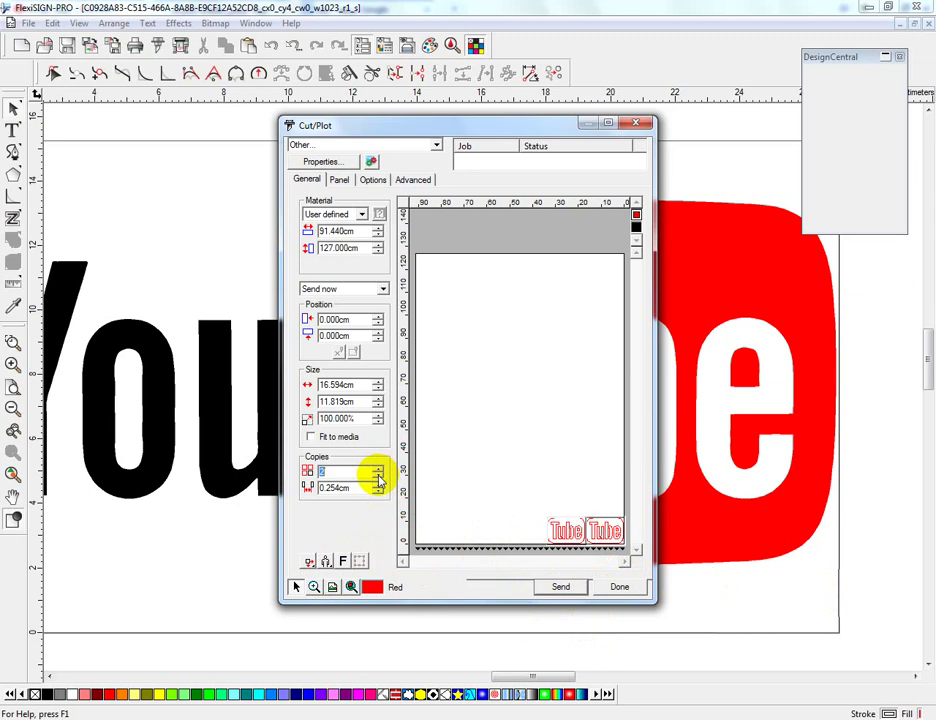
left_click(378, 478)
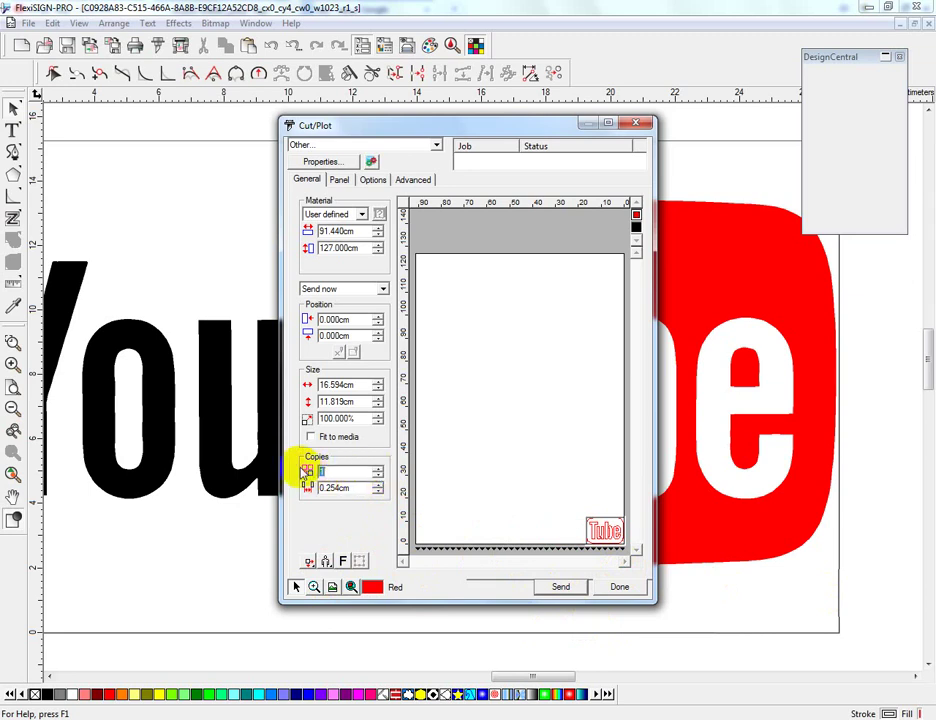
Step: Set the number of copies of the cut job to 20
left_click(377, 473)
left_click(377, 473)
left_click(377, 473)
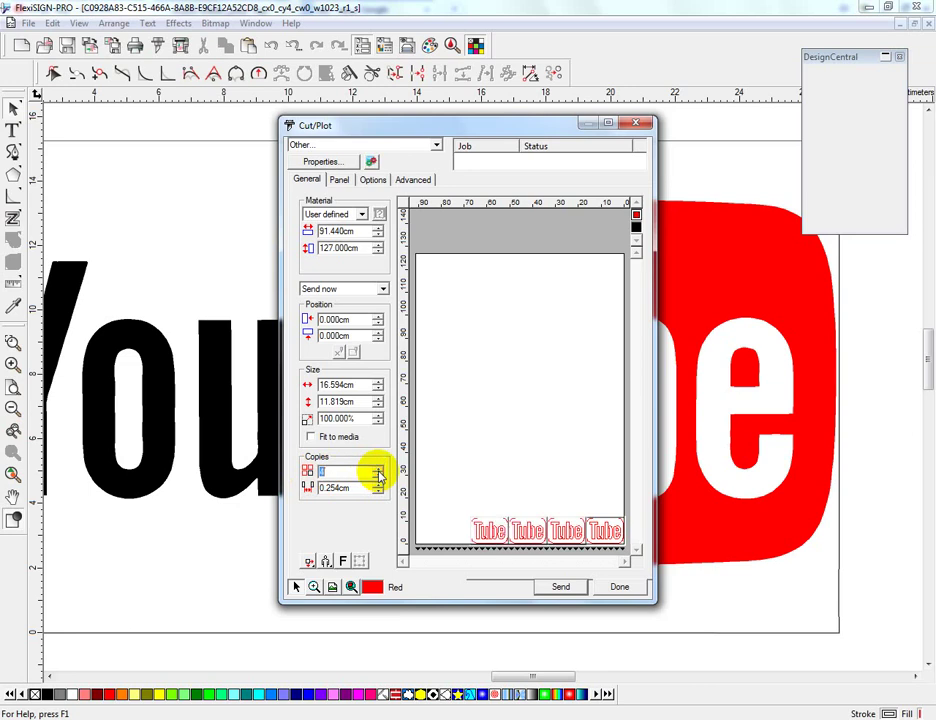
left_click(377, 473)
left_click(377, 473)
left_click(377, 473)
left_click(377, 471)
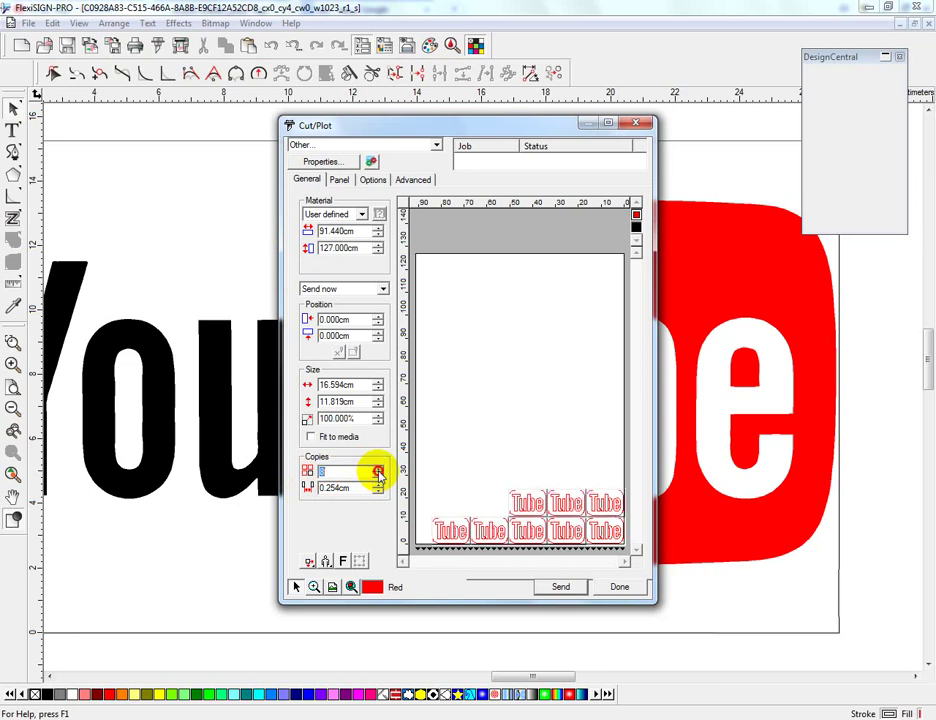
left_click(377, 471)
left_click(377, 471)
left_click(377, 471)
left_click(377, 471)
left_click(377, 471)
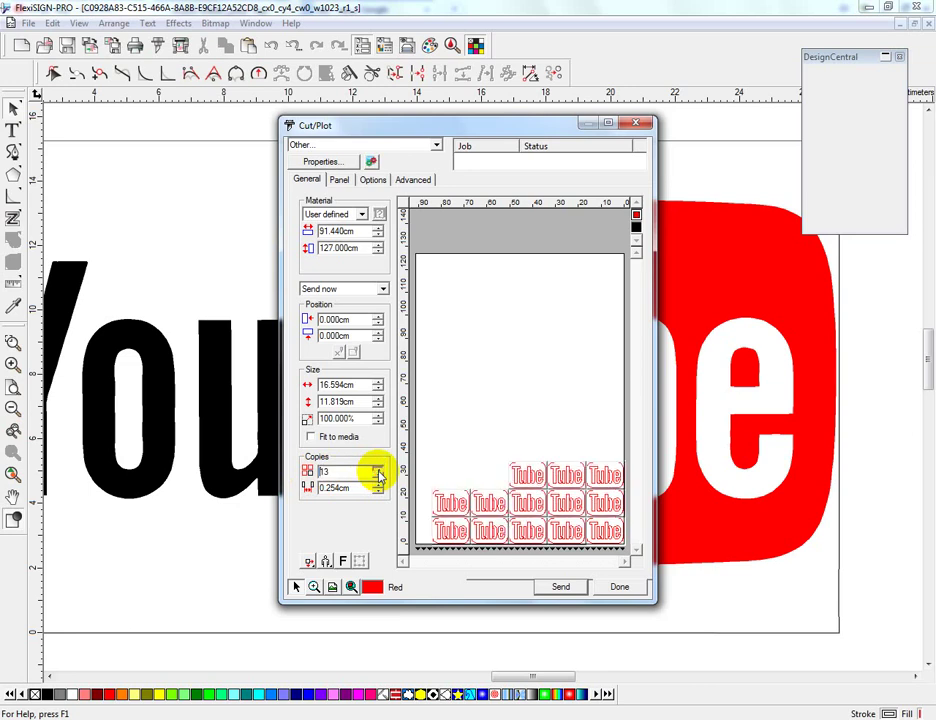
left_click(377, 471)
left_click(377, 471)
left_click(377, 471)
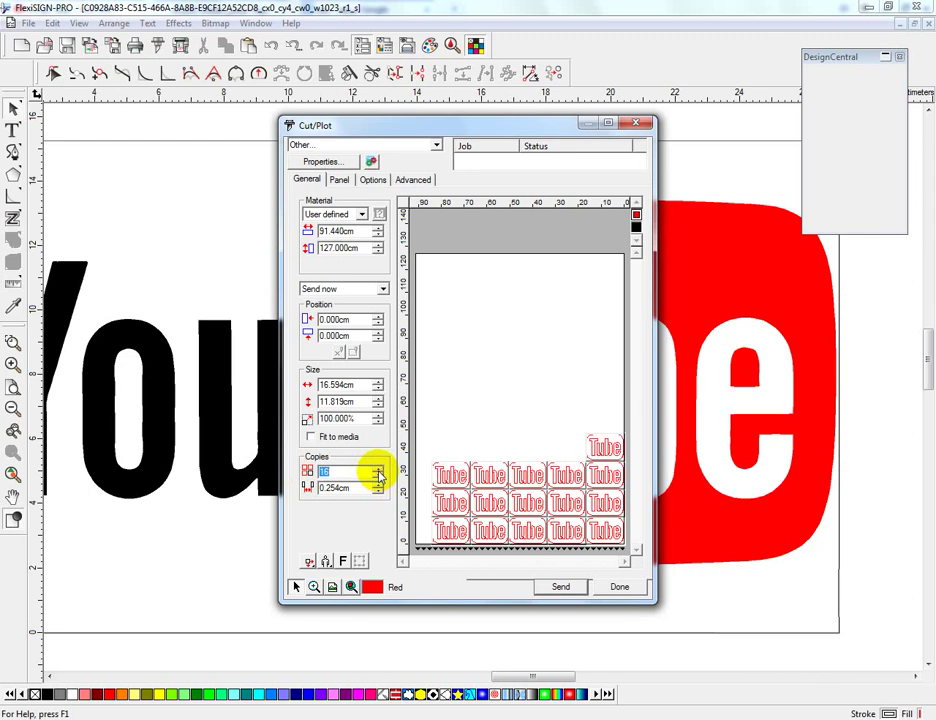
left_click(377, 471)
left_click(377, 471)
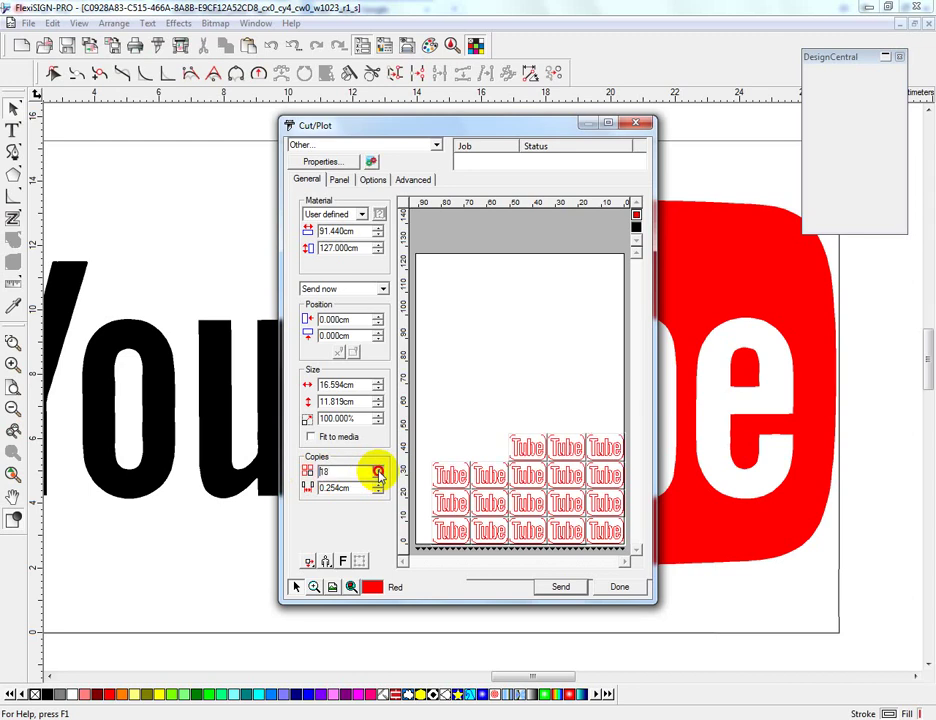
left_click(377, 471)
left_click(377, 471)
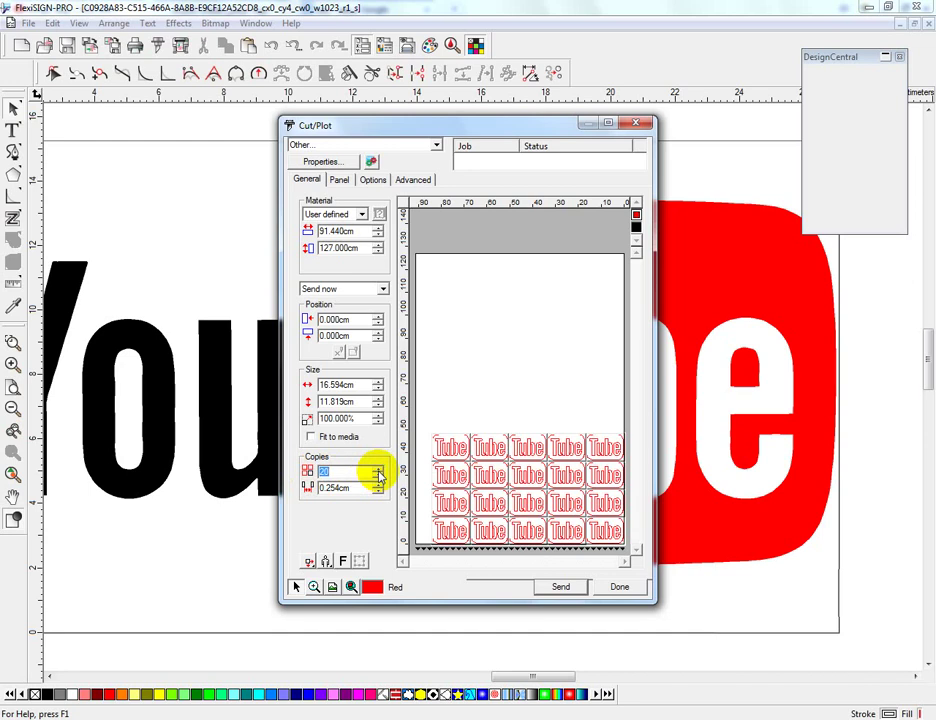
left_click(744, 450)
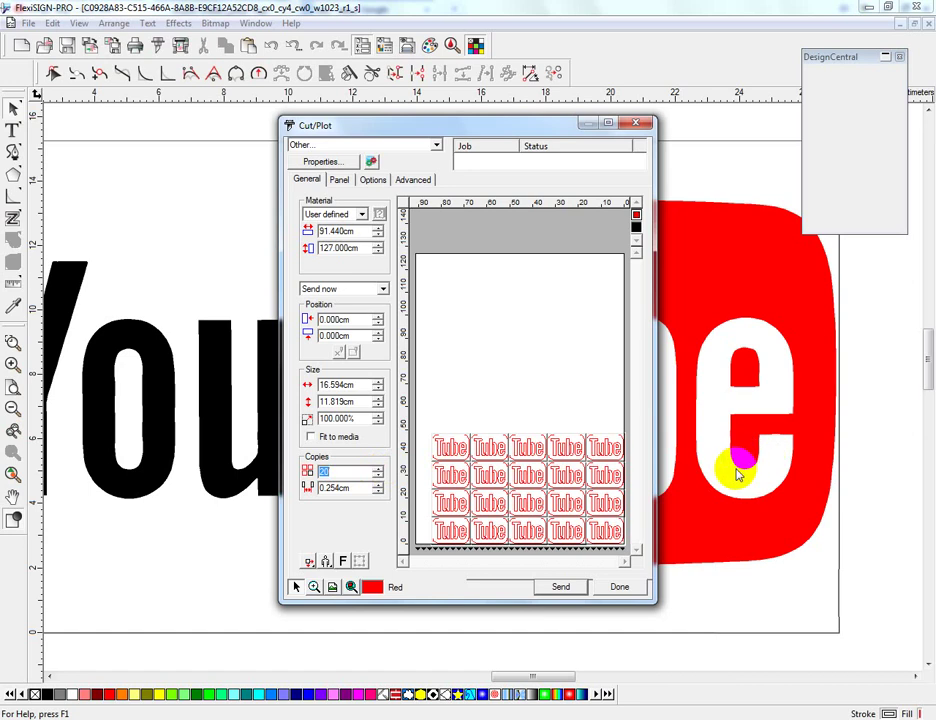
Step: Compare the red and black colour layers in the plot preview, ending on the black You lettering
left_click(638, 226)
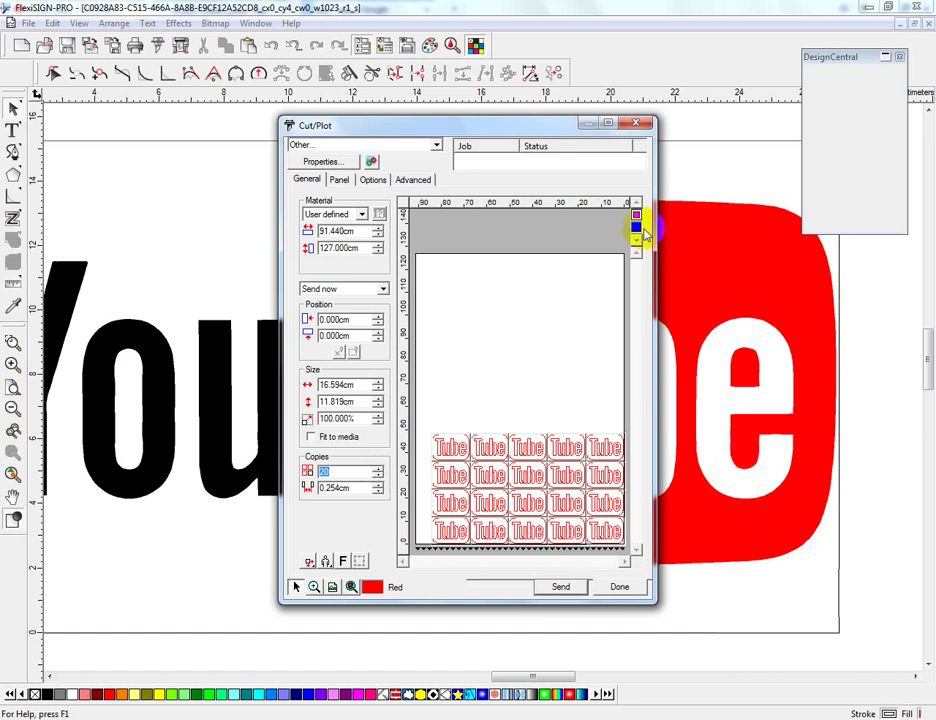
left_click(636, 229)
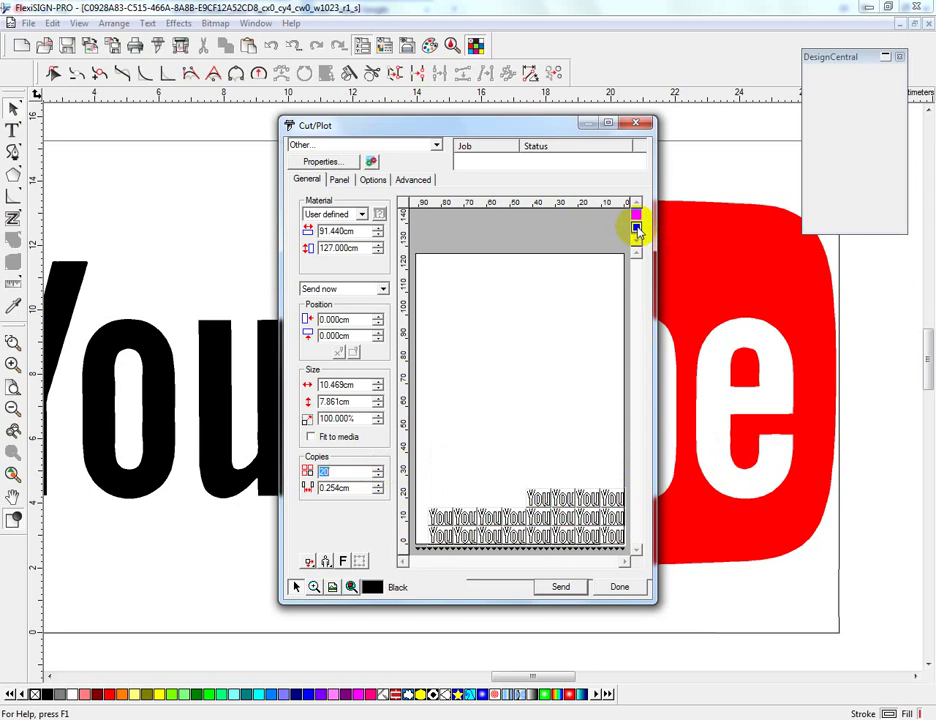
left_click(636, 229)
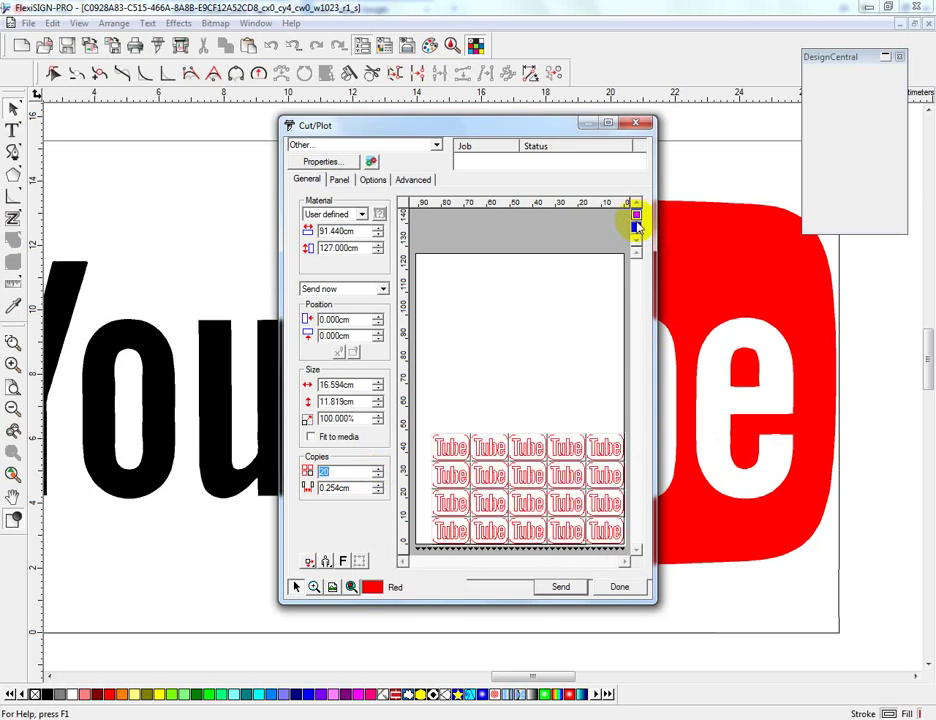
left_click(636, 229)
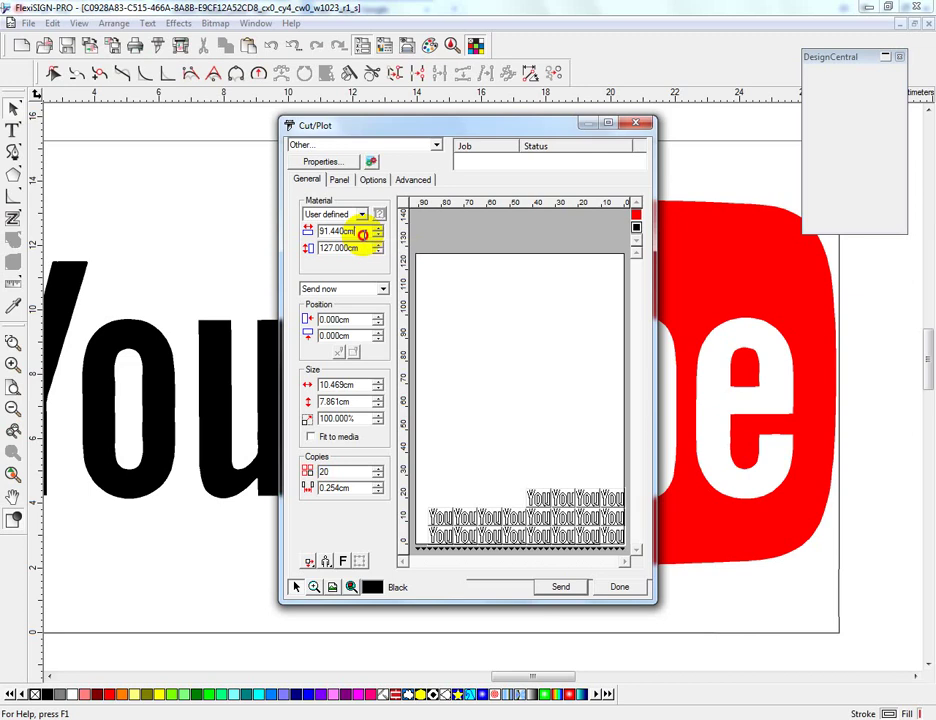
Step: Set the material width to 60 cm and its length to 900 cm for the cut job
left_click_drag(362, 234, 333, 236)
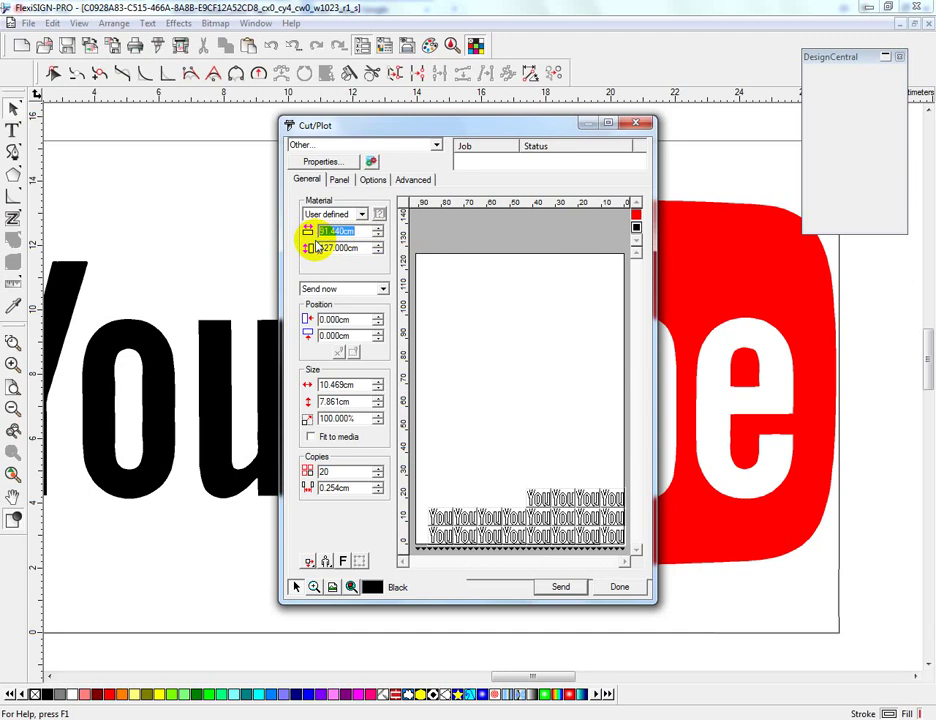
type("60")
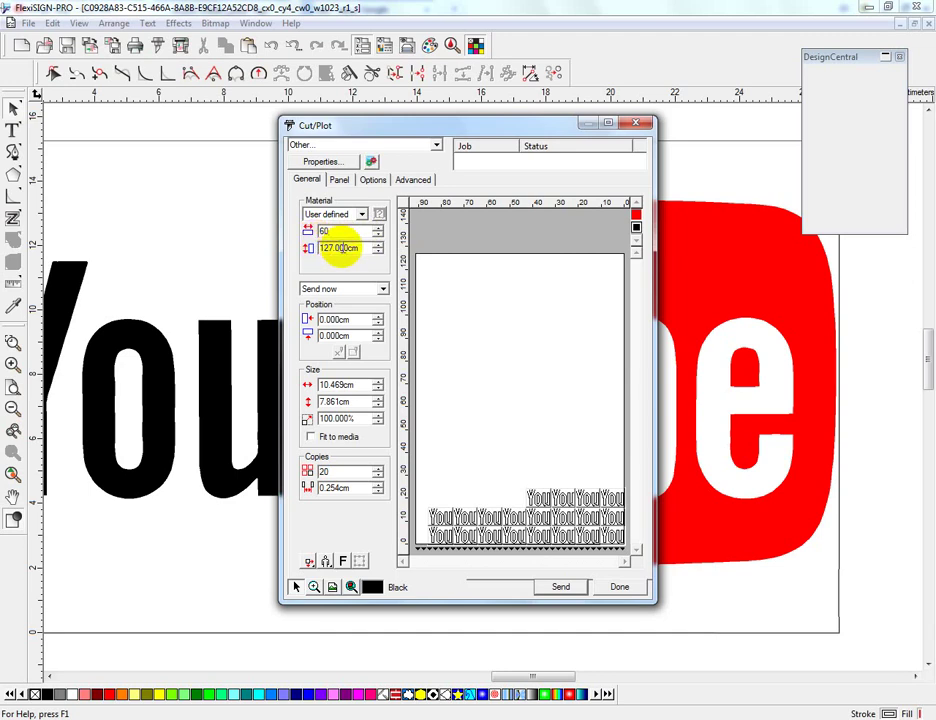
left_click_drag(357, 249, 266, 246)
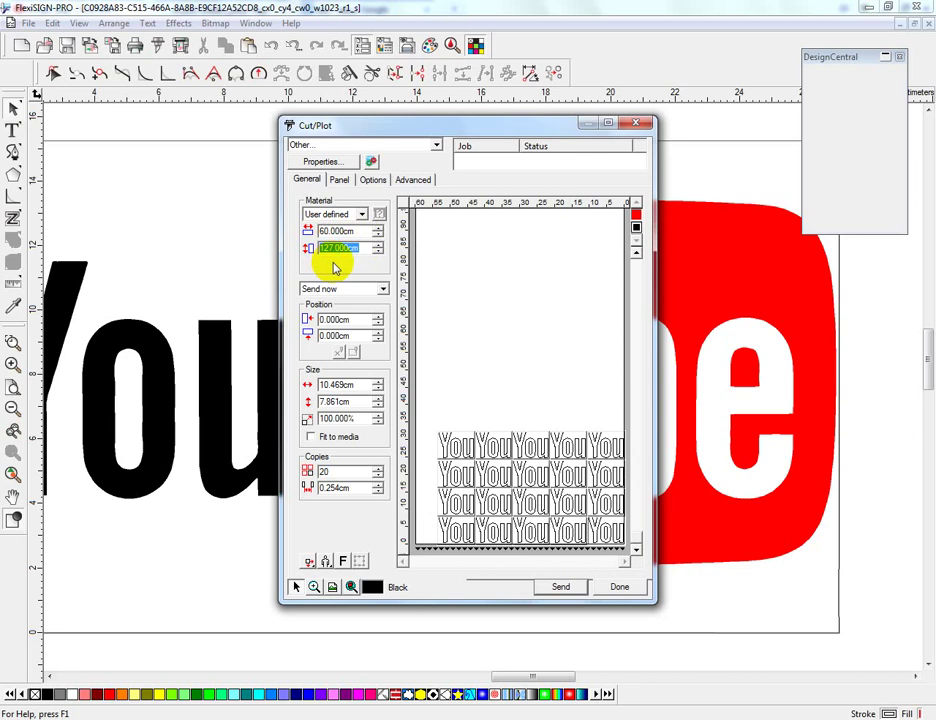
type("8")
key("Return")
type("0")
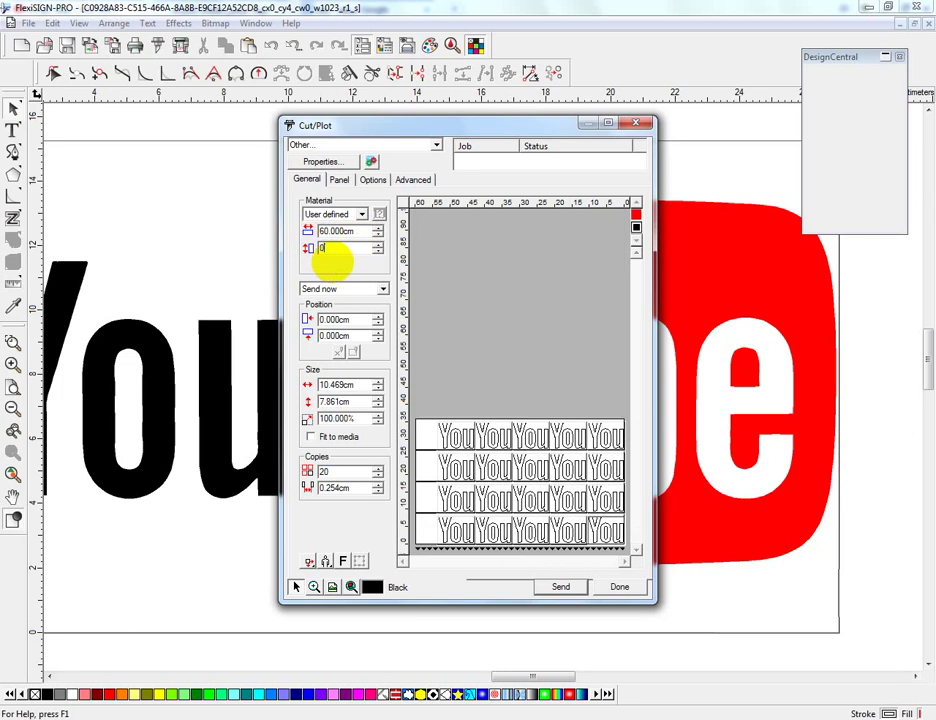
key("Return")
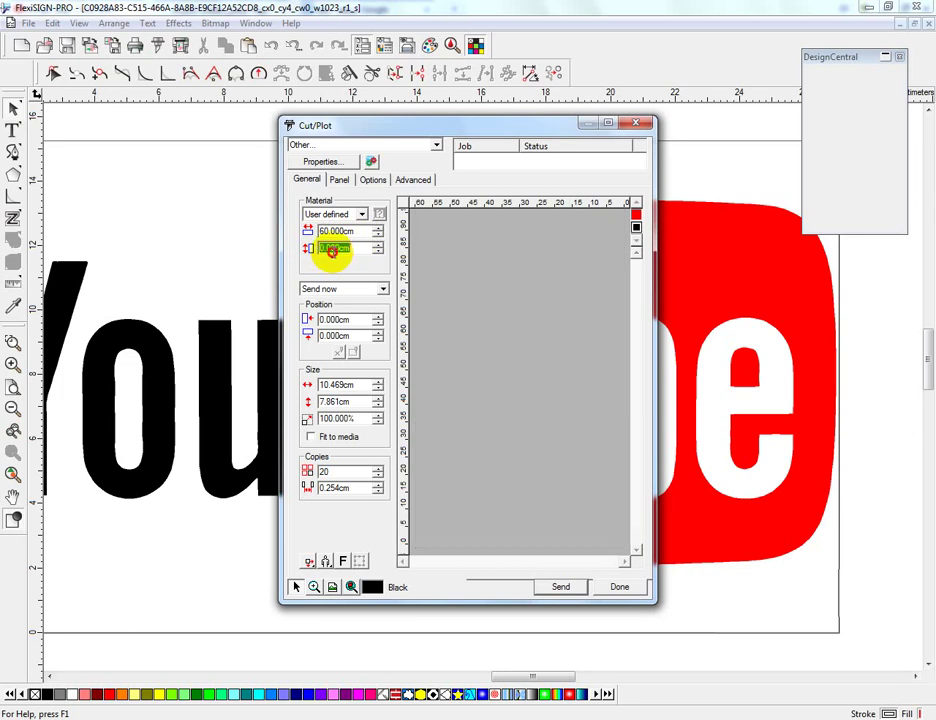
type("900")
key("Return")
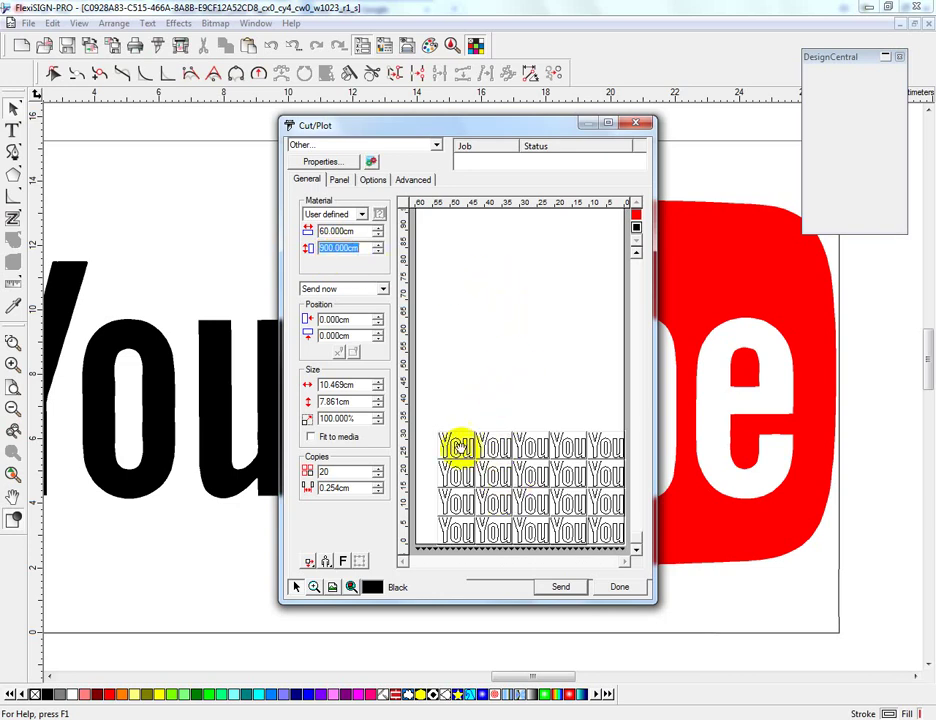
Step: Try rotating the You copies a quarter turn so they read upward, then return them to the horizontal orientation
left_click(325, 563)
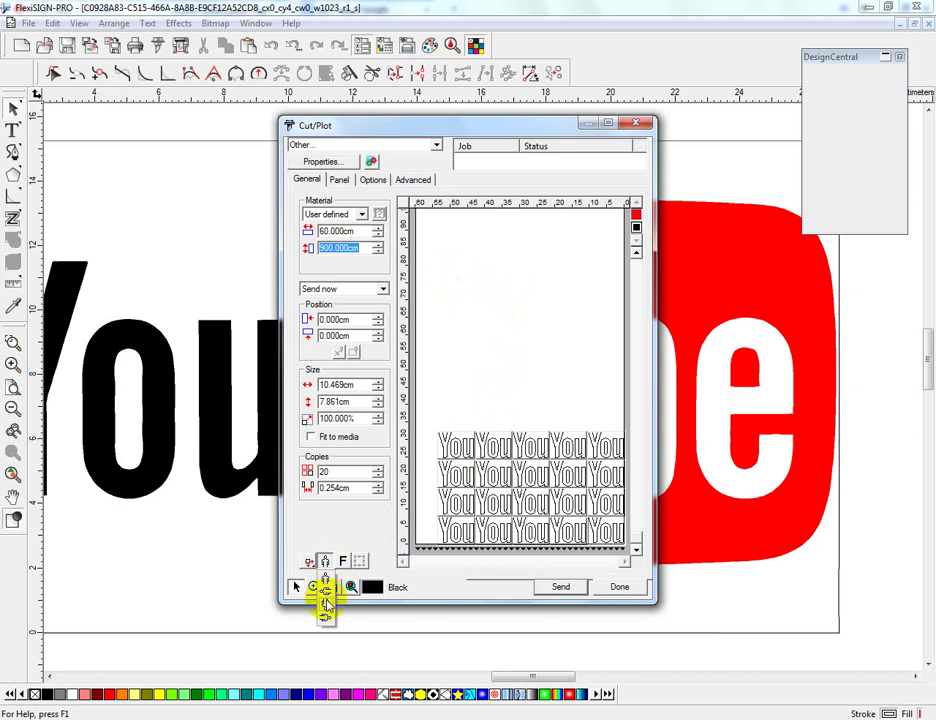
left_click(325, 589)
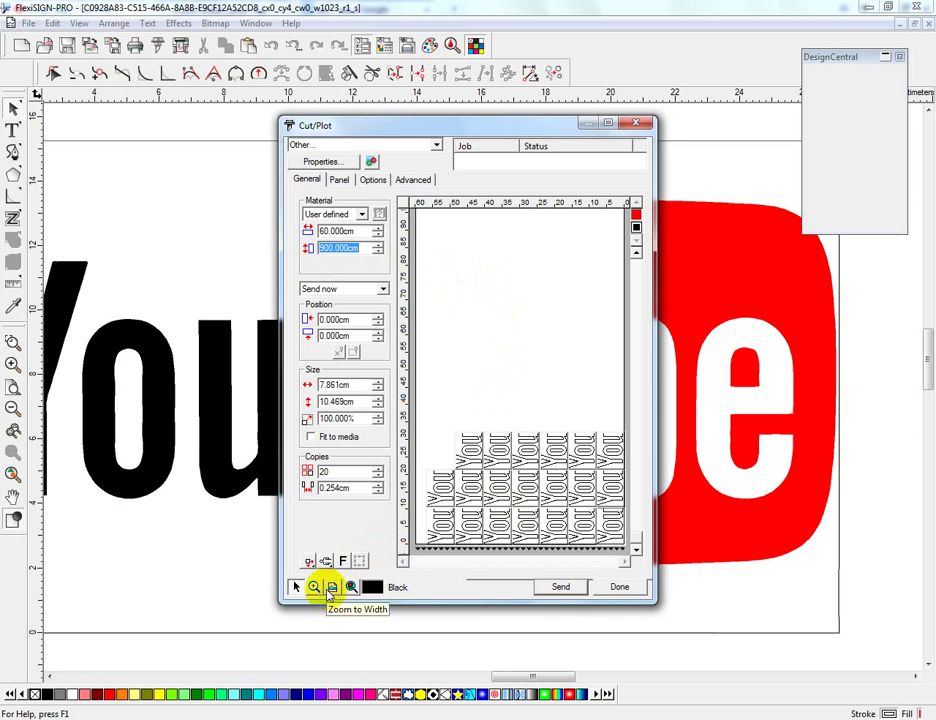
left_click(325, 563)
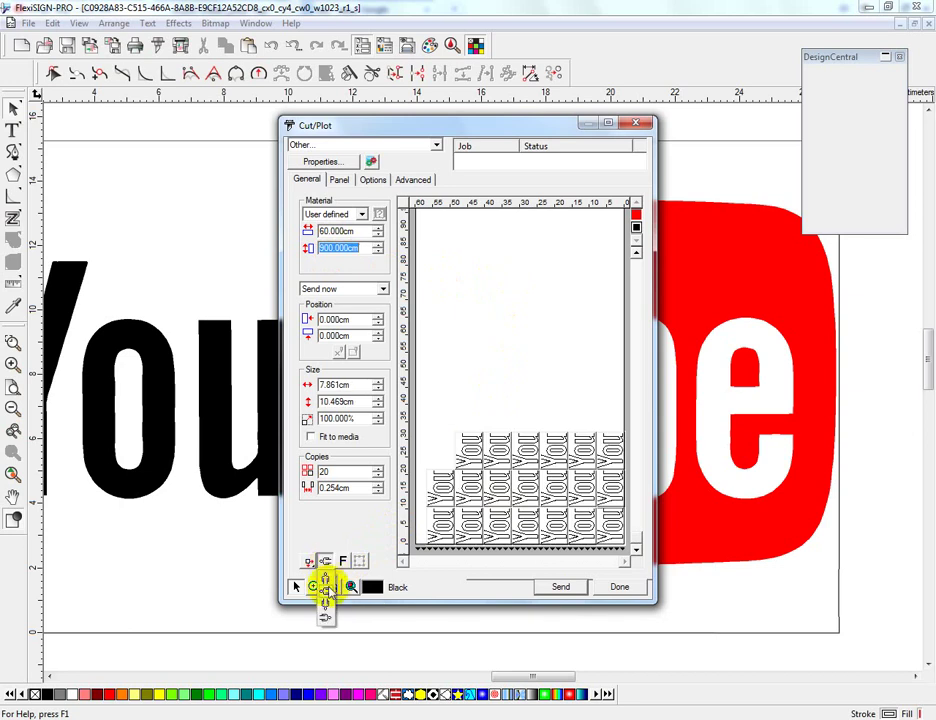
left_click(325, 590)
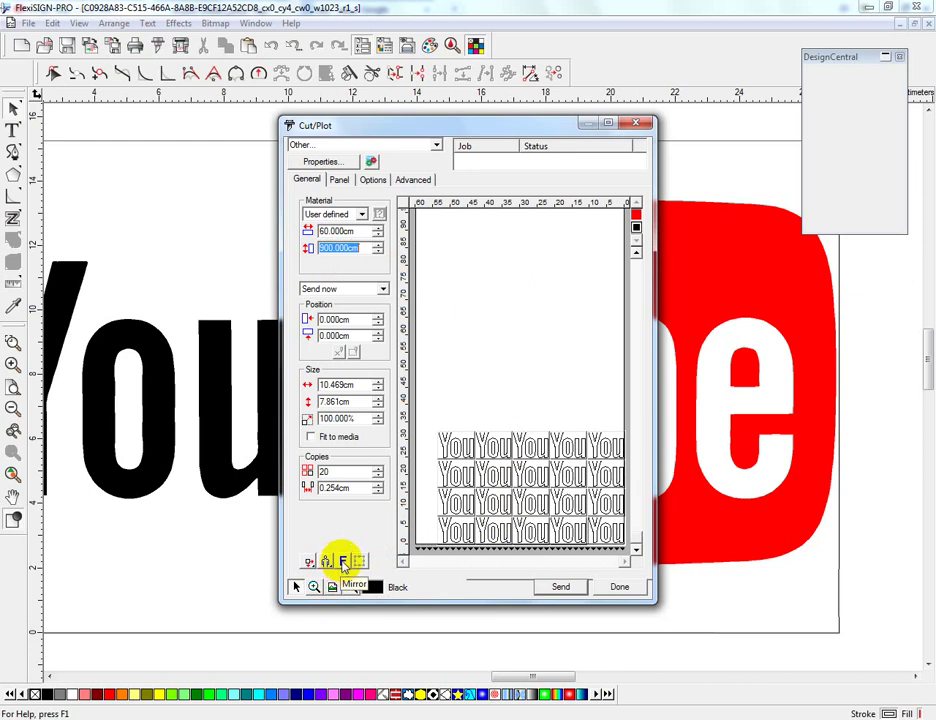
Step: Mirror the You copies in the plot preview and switch the mirroring back off
left_click(342, 561)
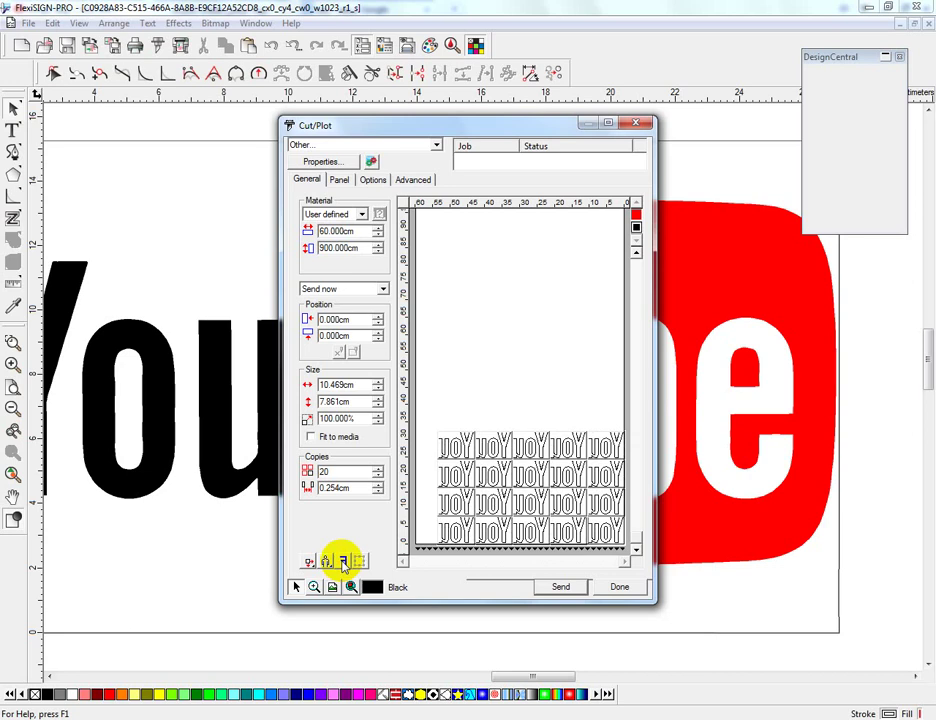
left_click(342, 561)
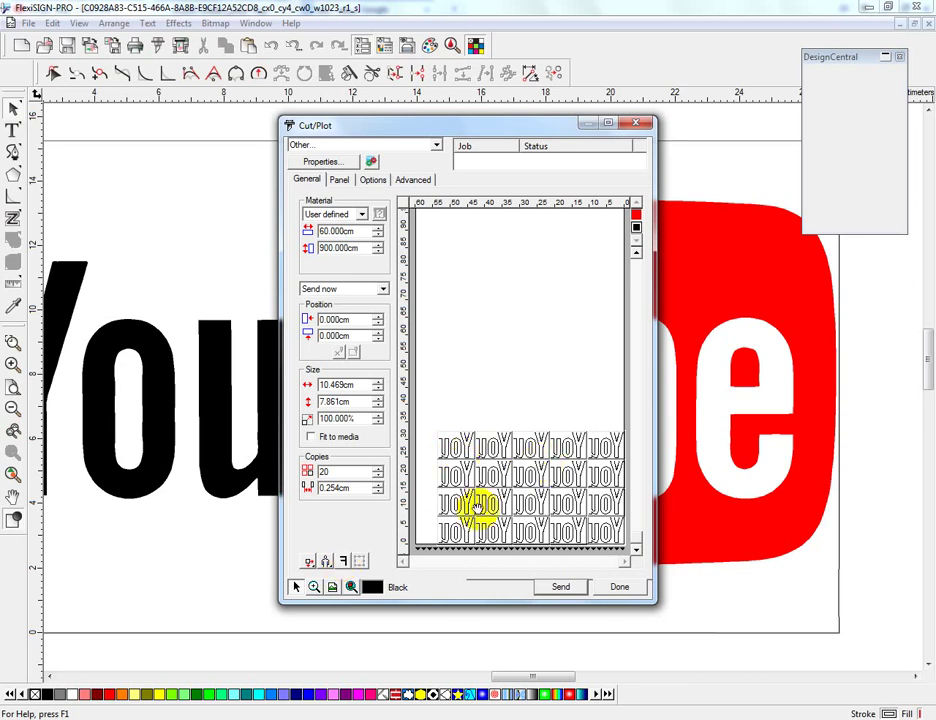
left_click(342, 563)
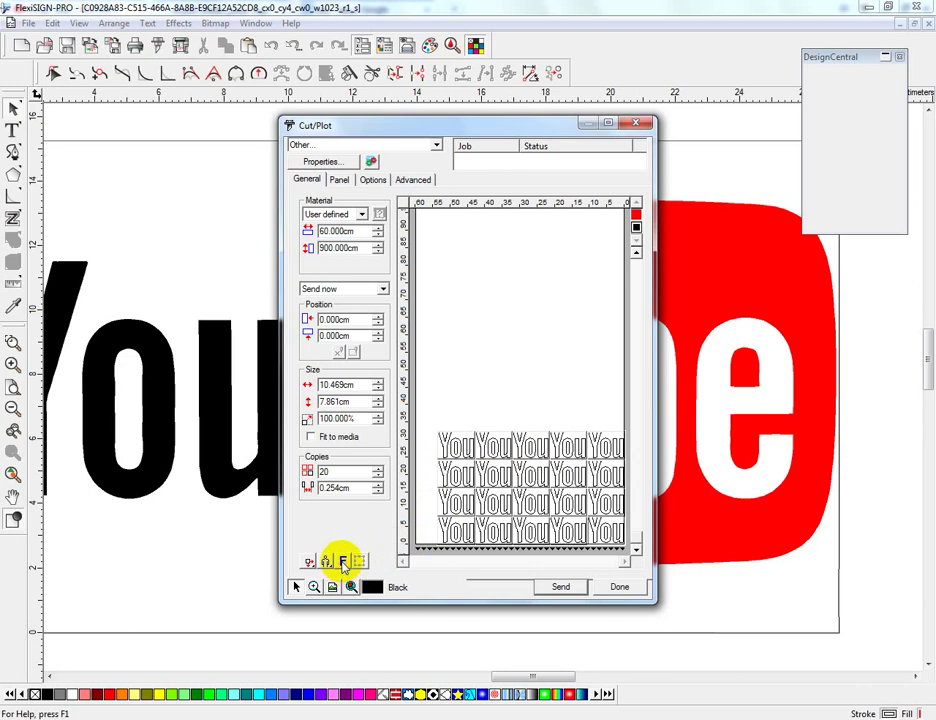
Step: Try the quarter-turn orientation that makes the You copies read downward, and restore the horizontal one
left_click(325, 563)
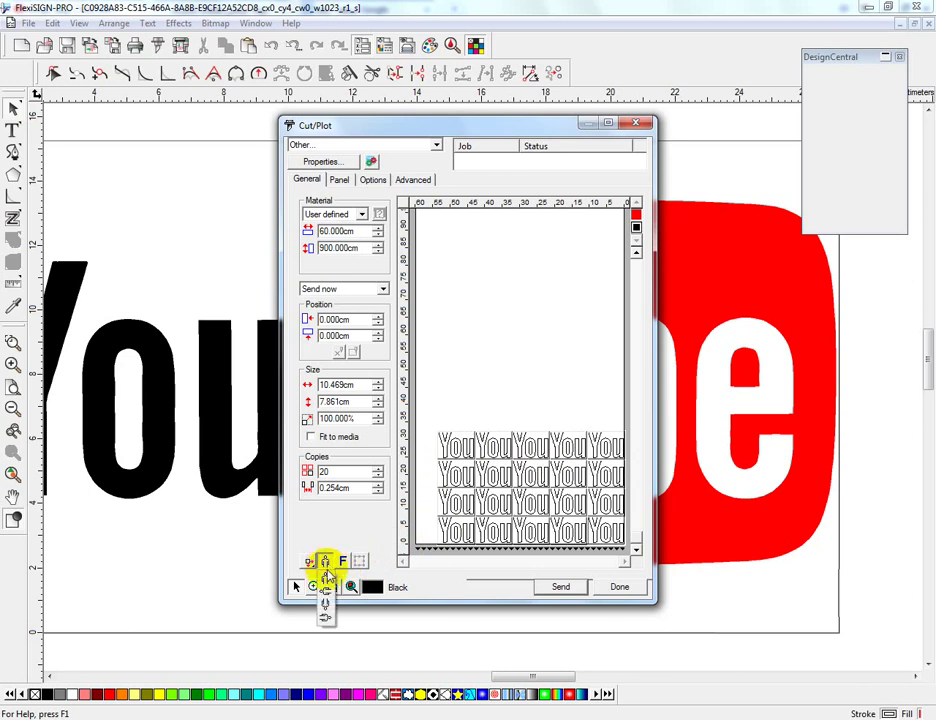
left_click(327, 619)
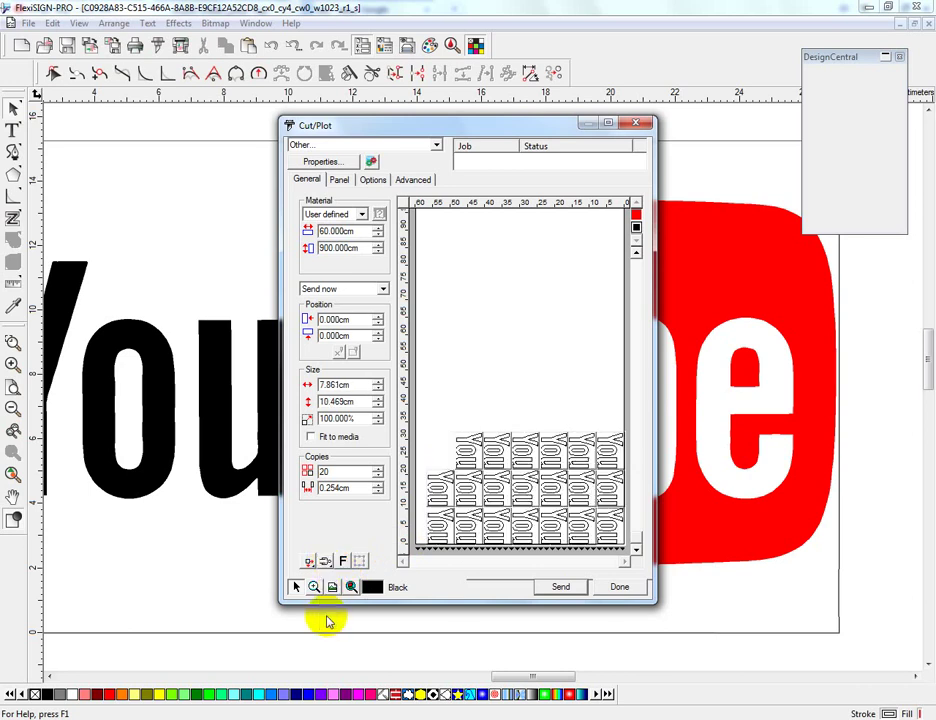
left_click(325, 562)
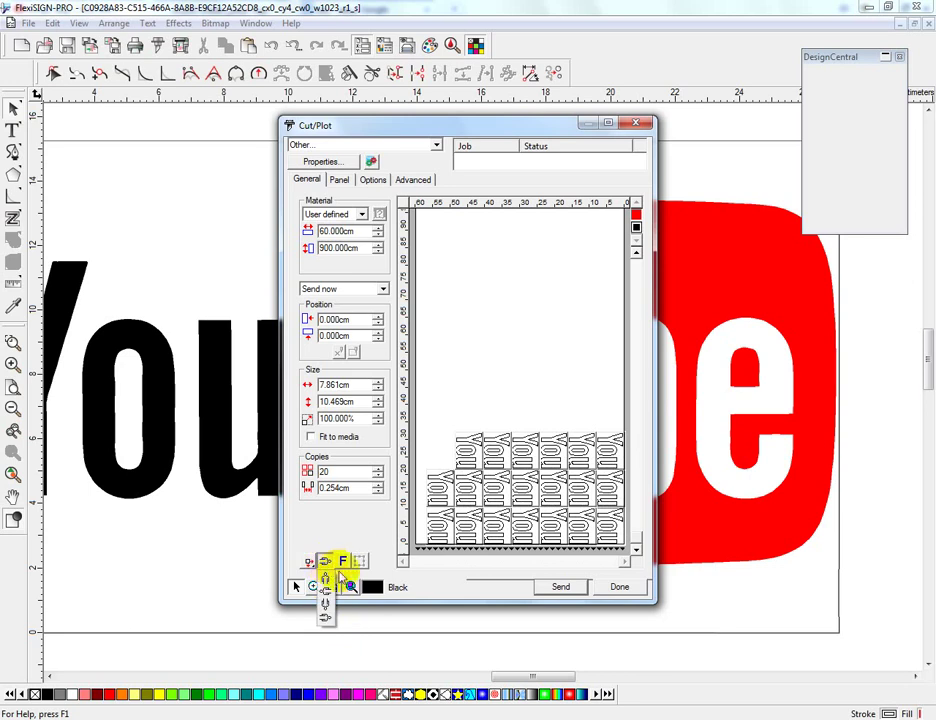
left_click(325, 589)
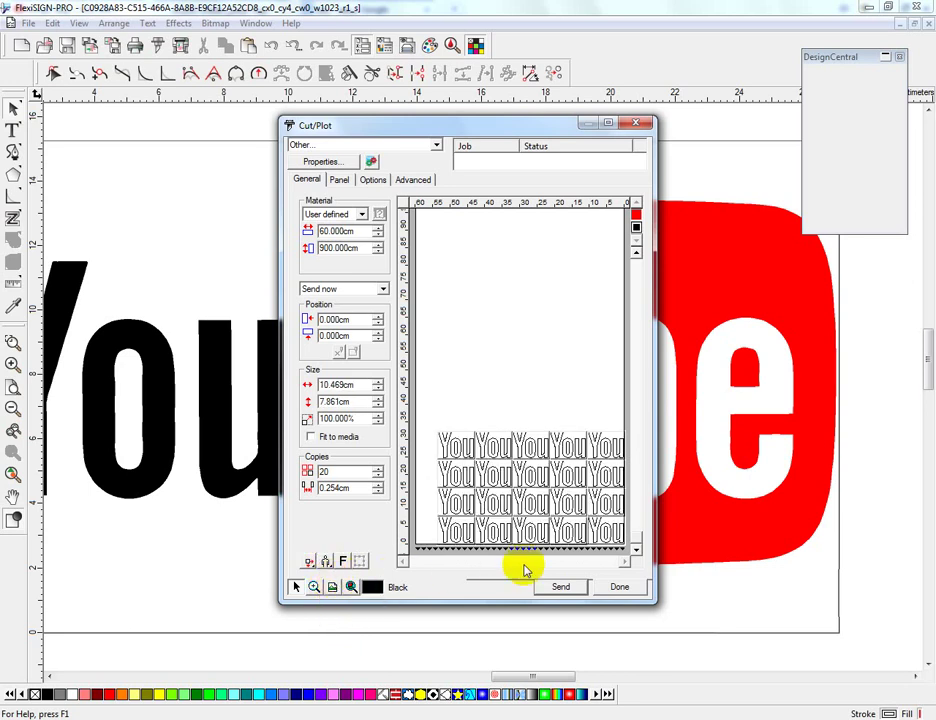
Step: Rotate the You lettering a quarter turn to read upward and set the number of copies to 21
left_click(325, 561)
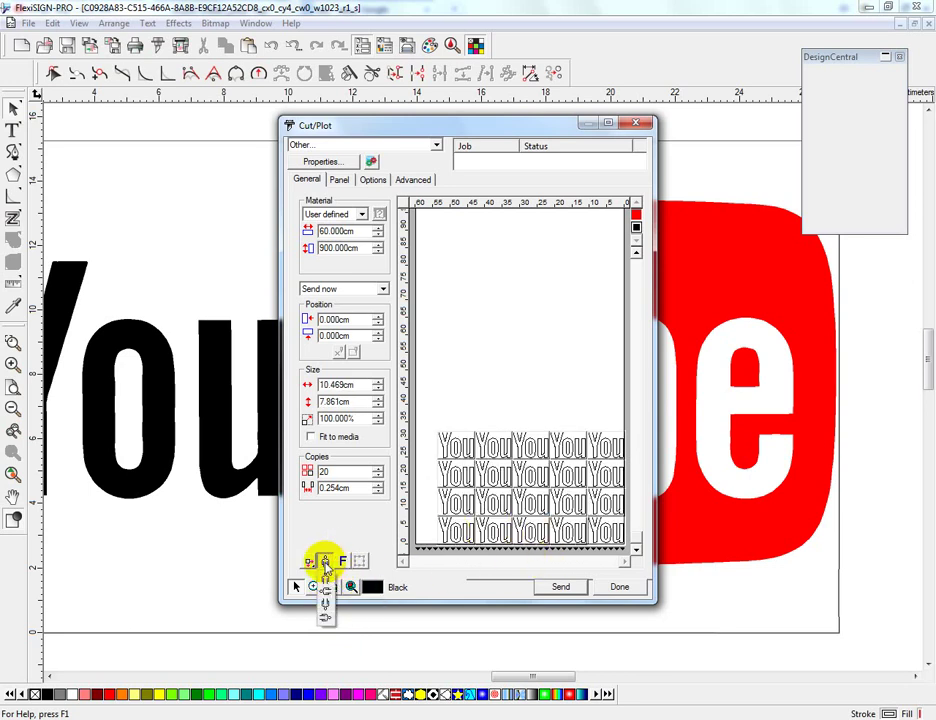
left_click(325, 597)
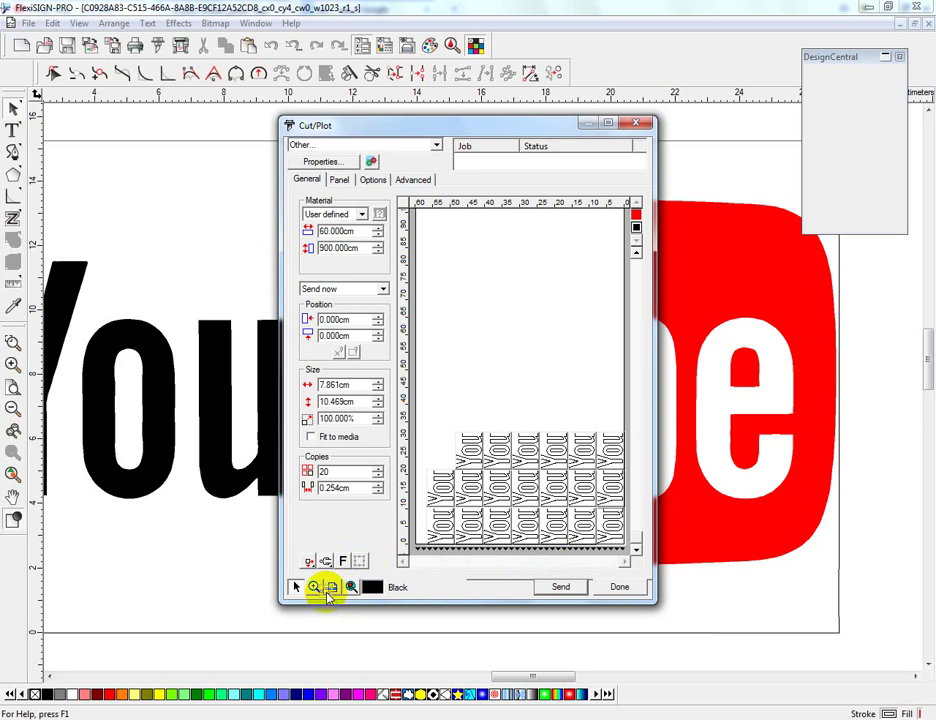
left_click(378, 467)
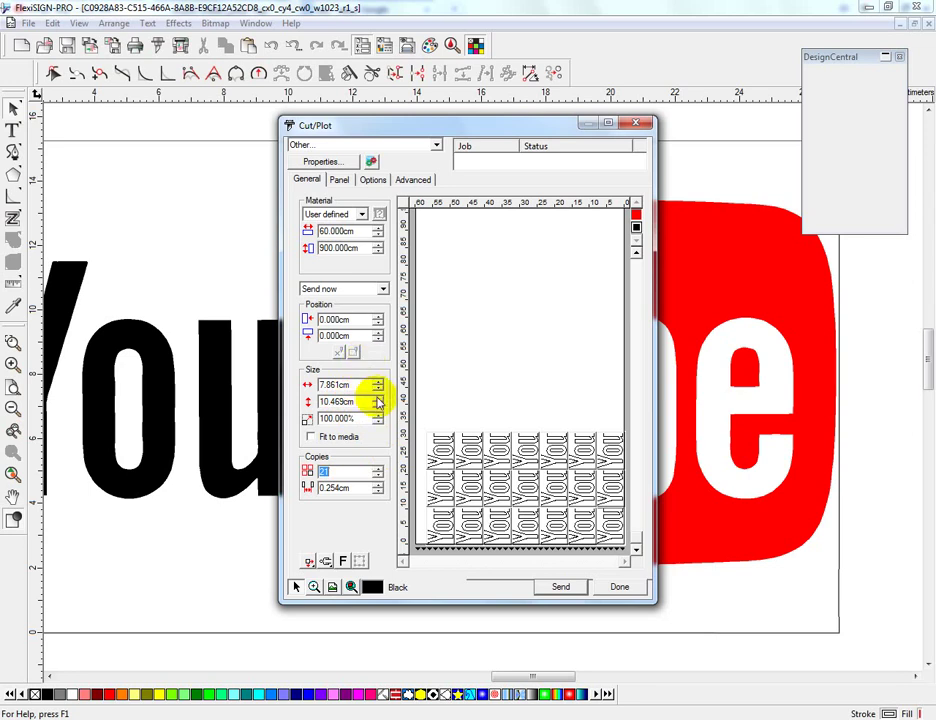
Step: Show the red Tube layer and rotate its copies so the lettering reads horizontally
left_click(636, 227)
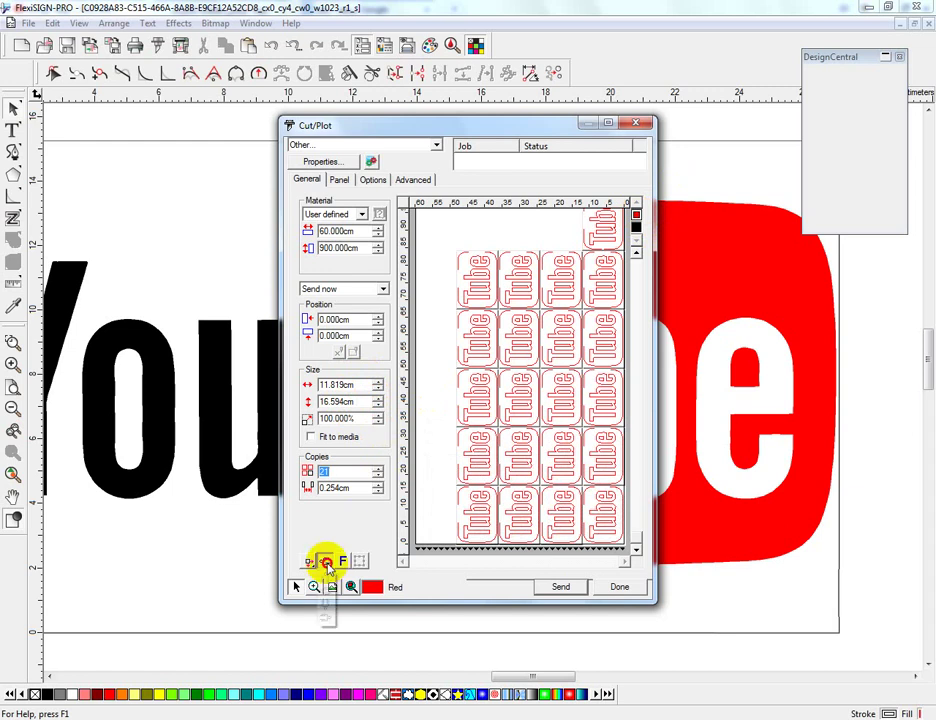
left_click(325, 584)
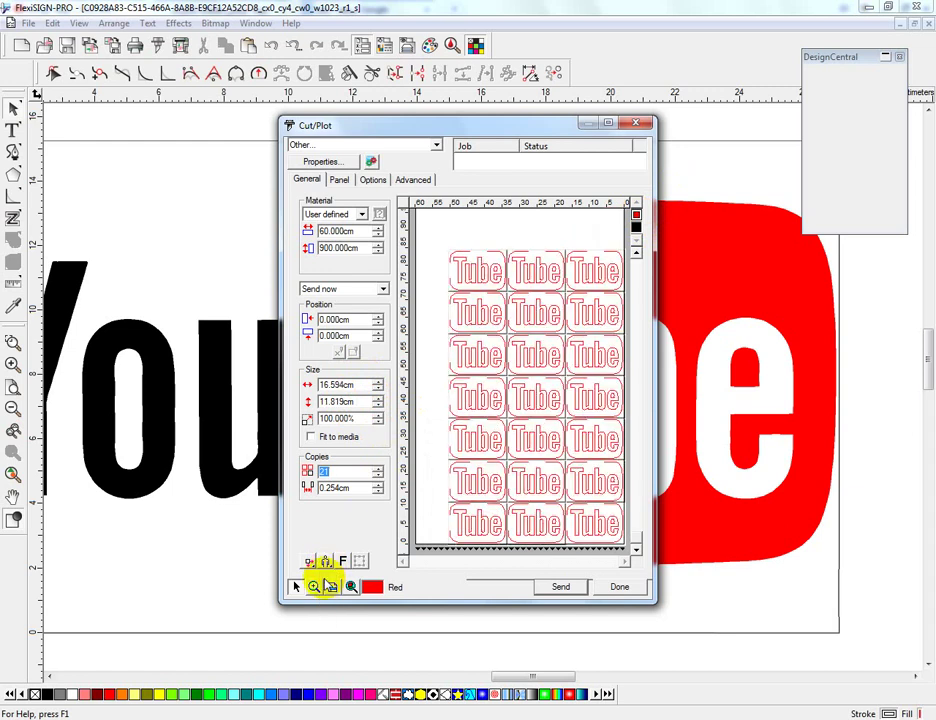
Step: Try to send the red Tube job to the cutter and dismiss the resulting message
left_click(568, 590)
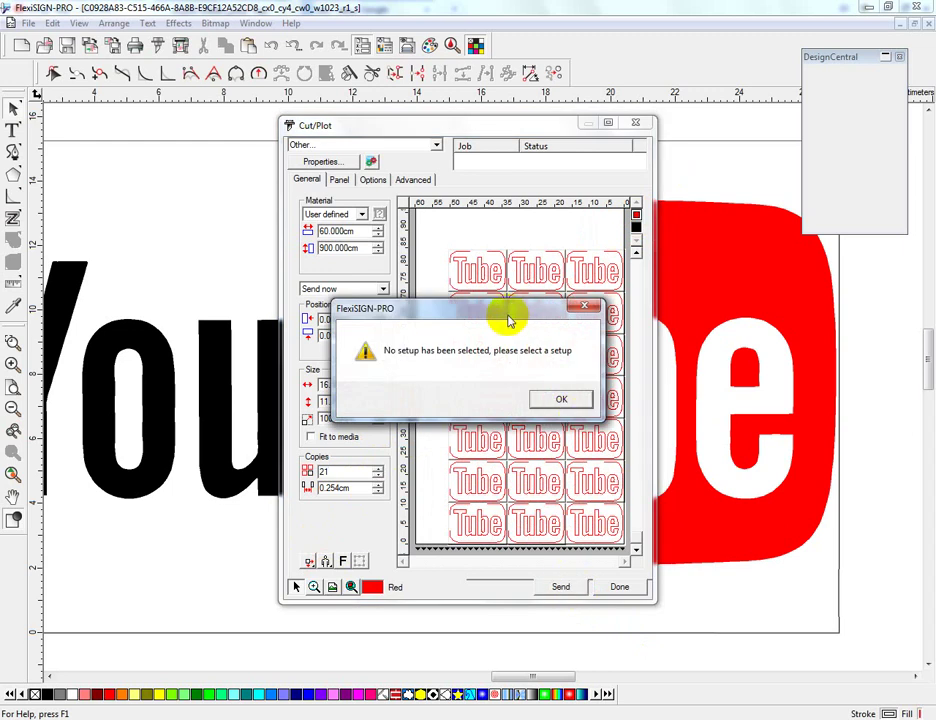
left_click_drag(503, 318, 390, 318)
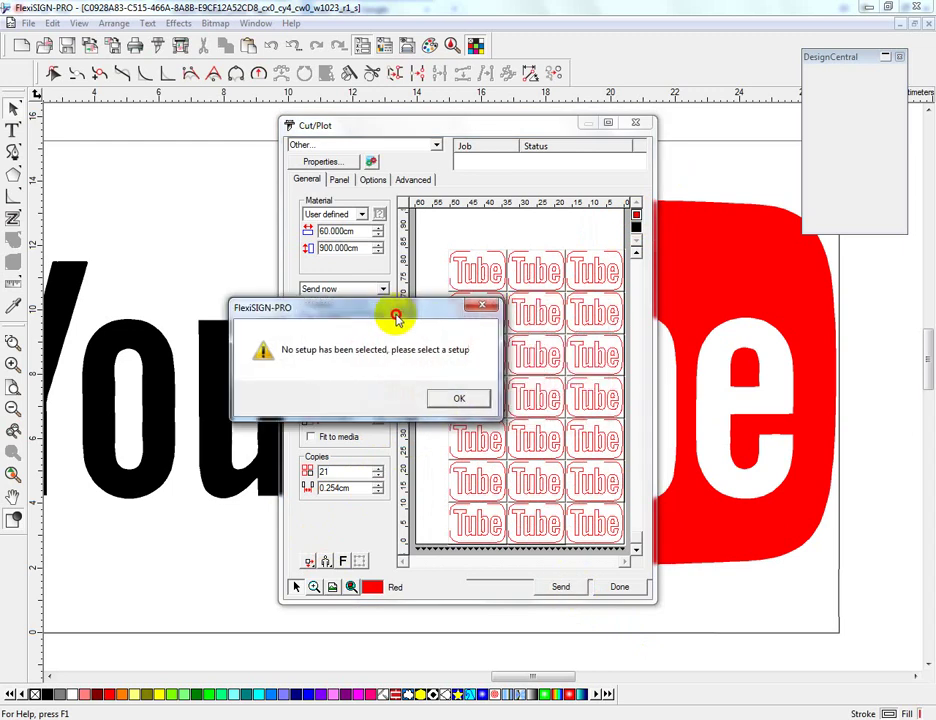
left_click(447, 403)
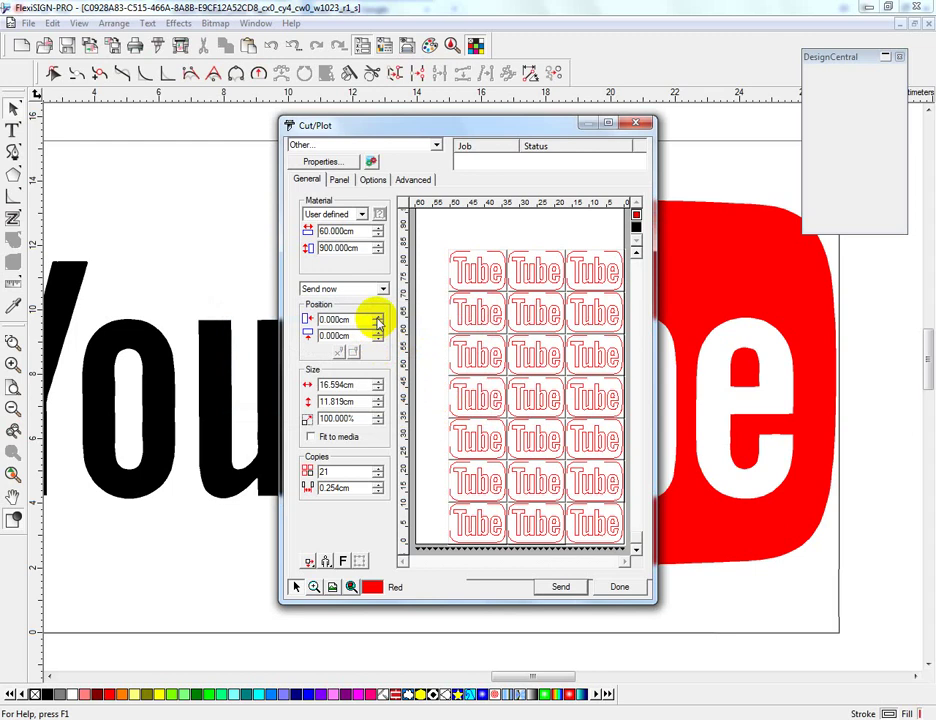
Step: Set the horizontal position of the Tube copies to 2.8 cm from the material's side edge
left_click(378, 318)
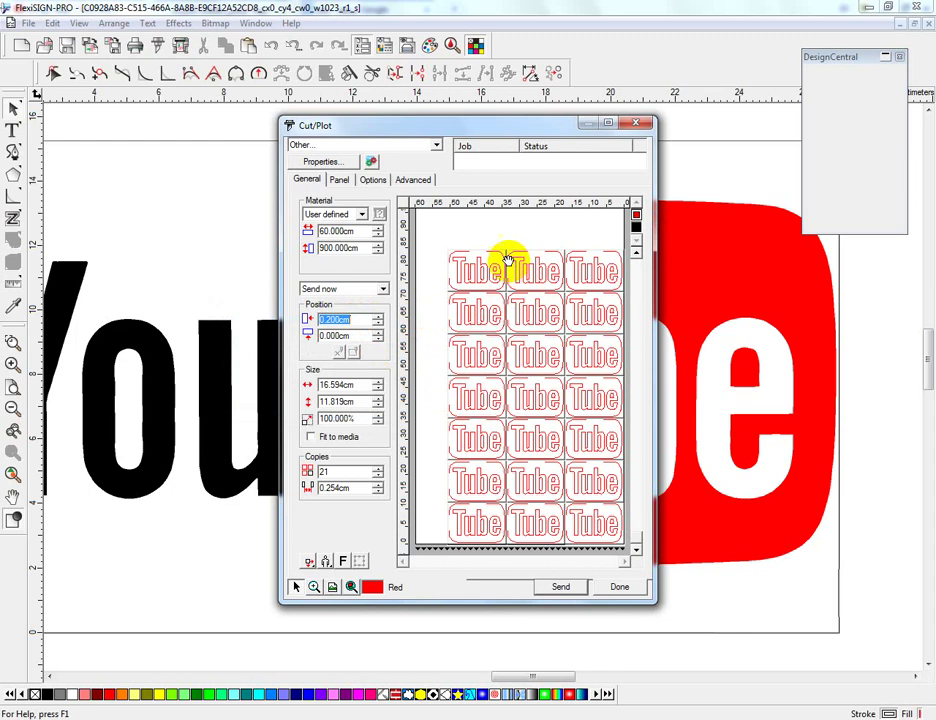
left_click(378, 316)
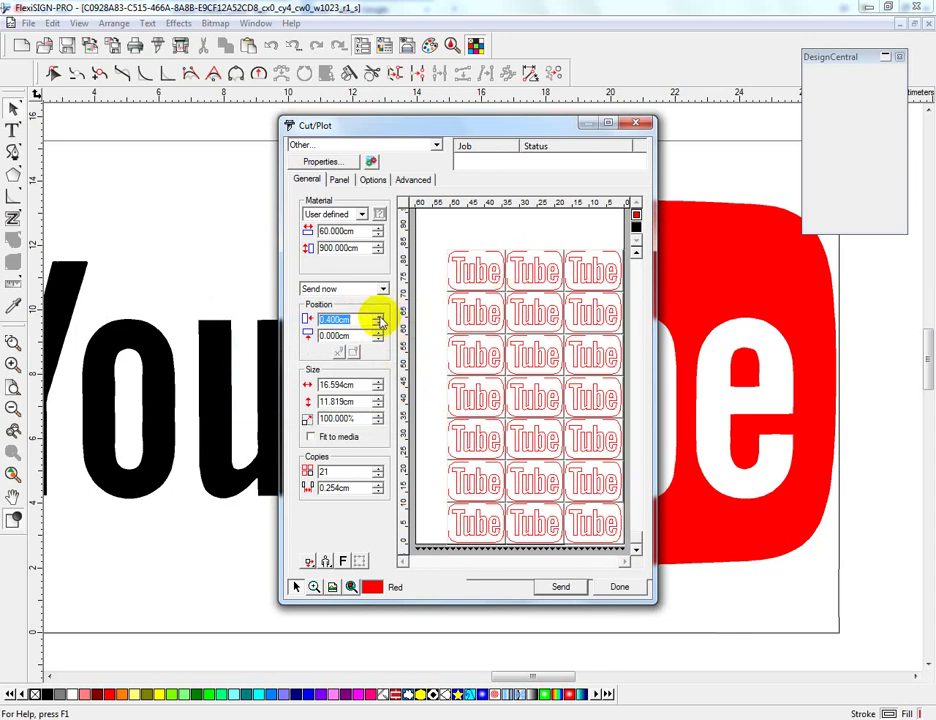
left_click(378, 316)
left_click(378, 316)
left_click(378, 316)
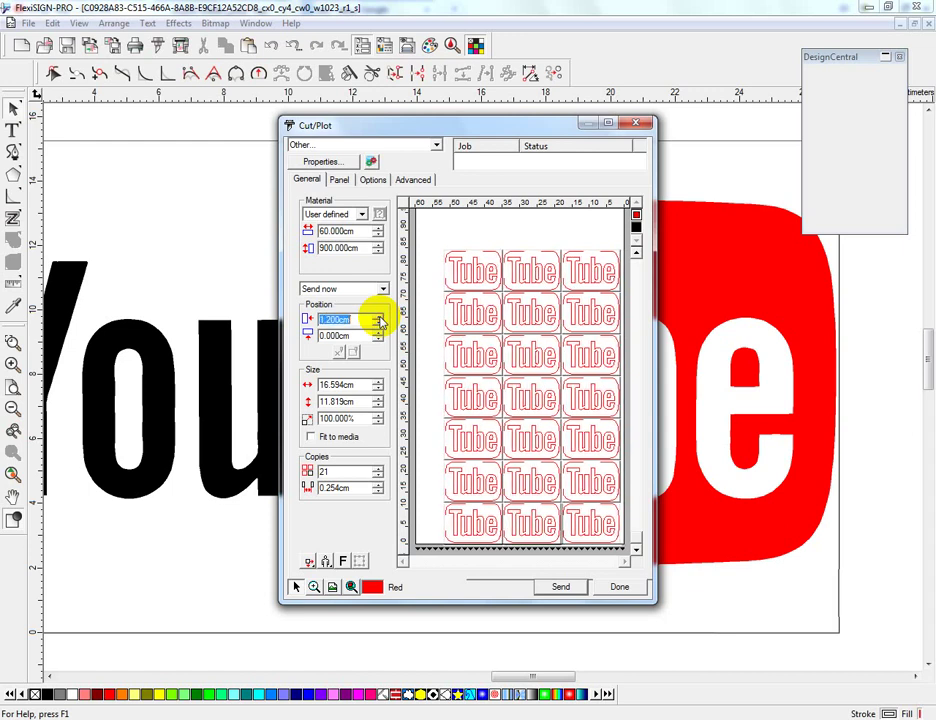
left_click(378, 316)
left_click(378, 316)
left_click(378, 316)
left_click(378, 316)
left_click(378, 316)
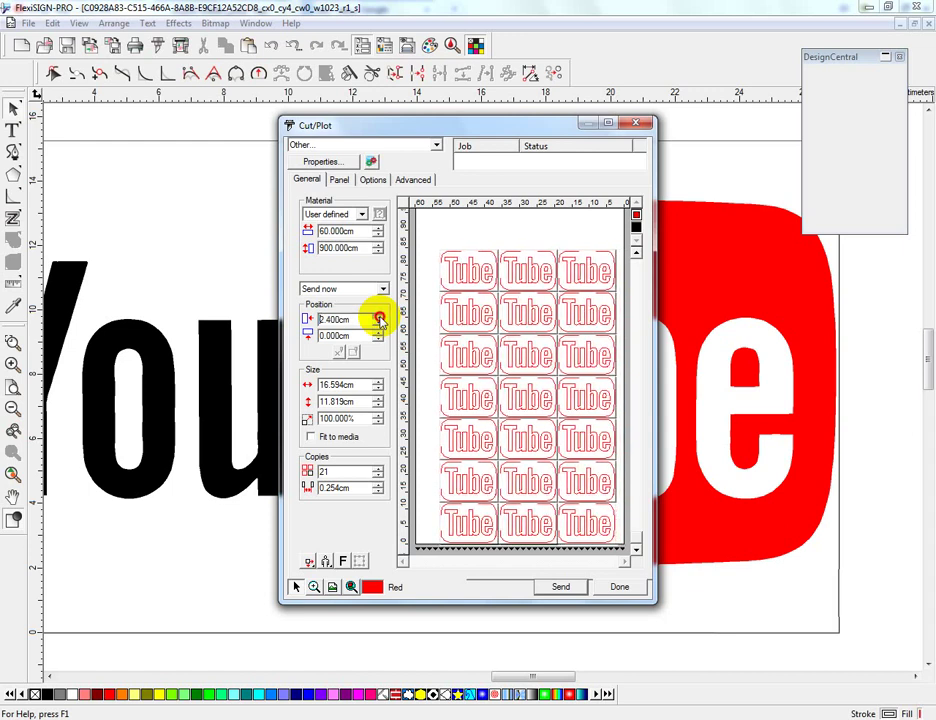
left_click(378, 316)
left_click(378, 316)
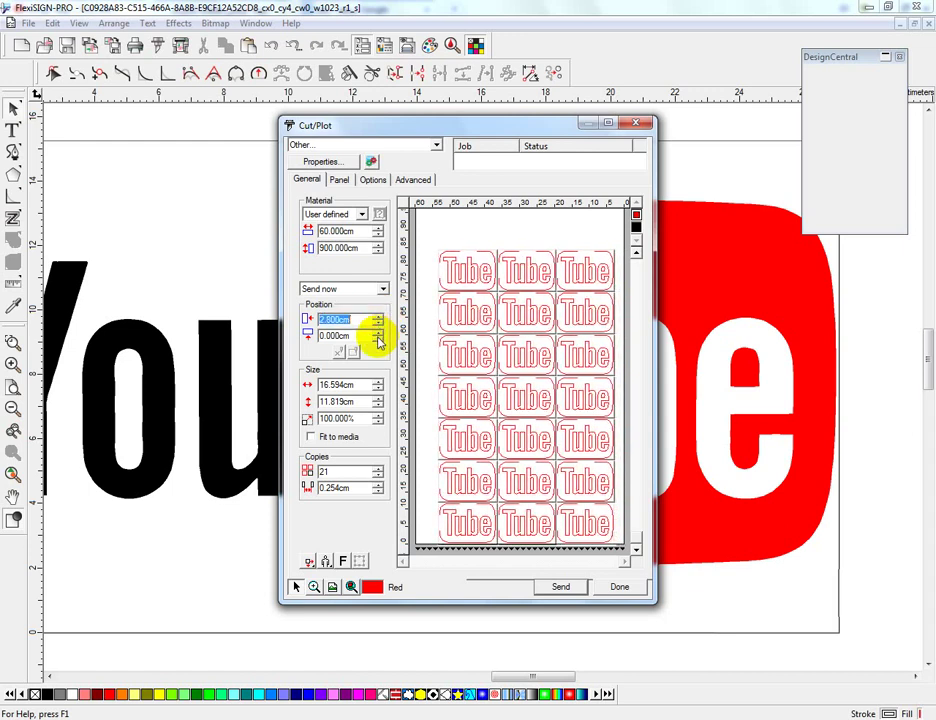
Step: Set the vertical position of the Tube copies to 1 cm from the material's starting edge
left_click(378, 332)
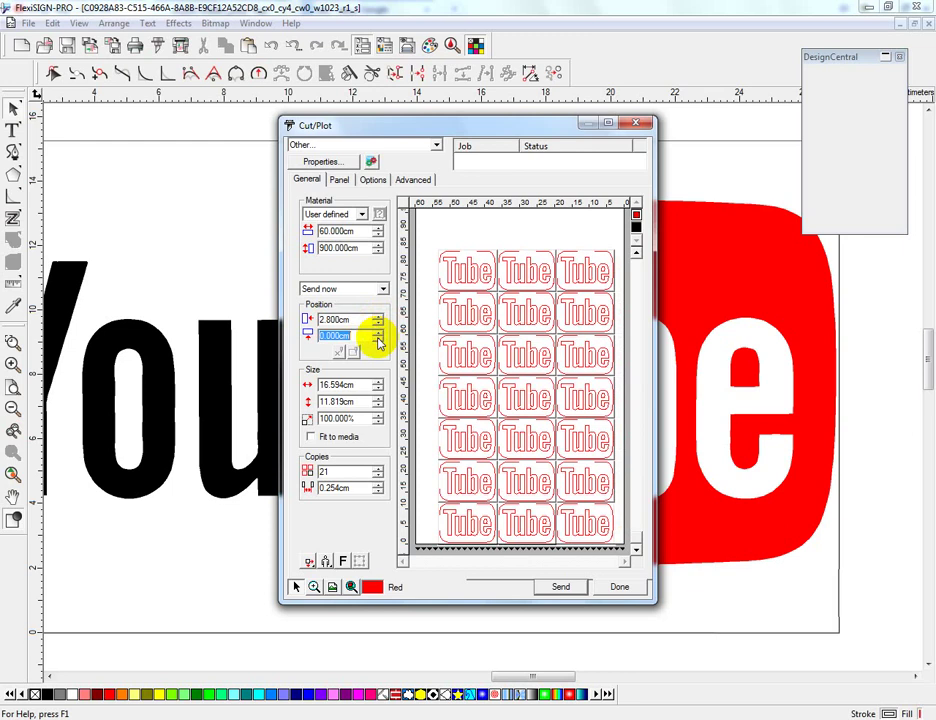
left_click(378, 334)
left_click(378, 334)
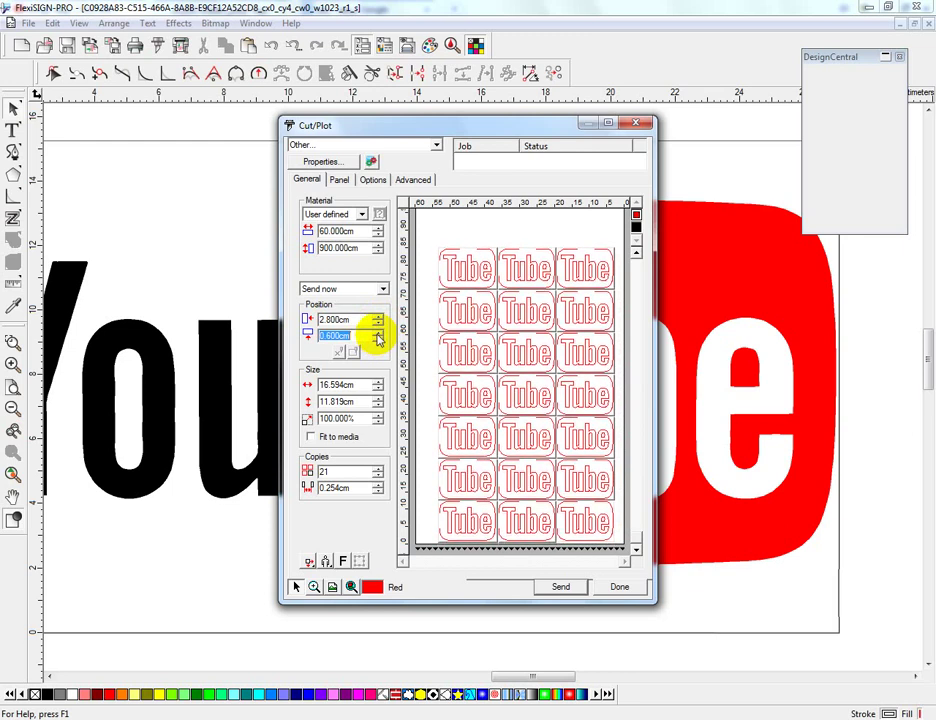
left_click(378, 334)
left_click(378, 334)
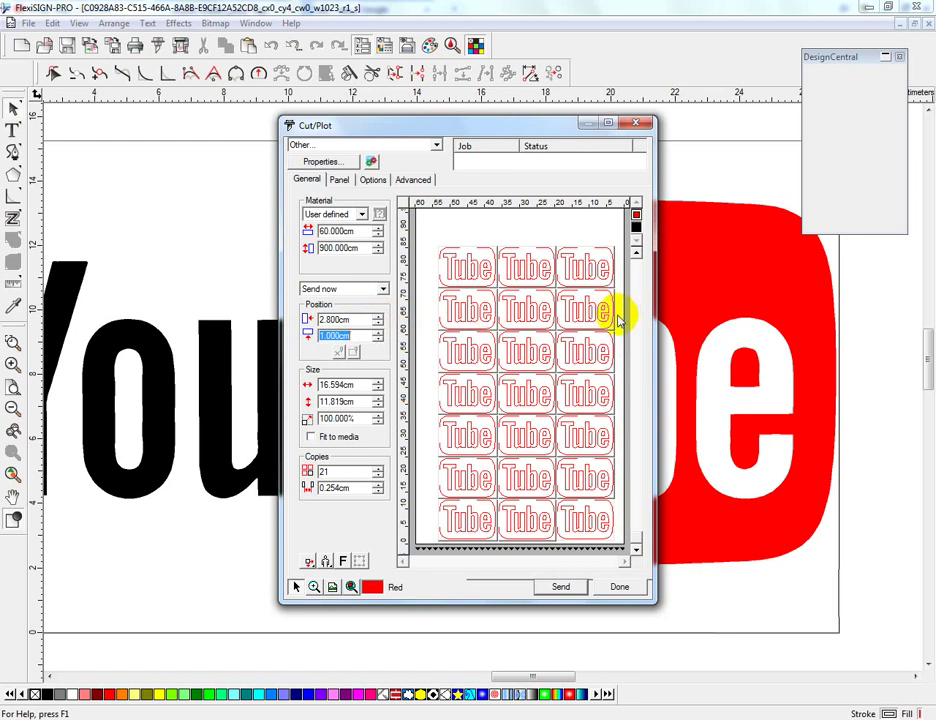
Step: Reduce the horizontal position of the Tube copies to 1.8 cm from the material's side edge
left_click(379, 323)
left_click(379, 323)
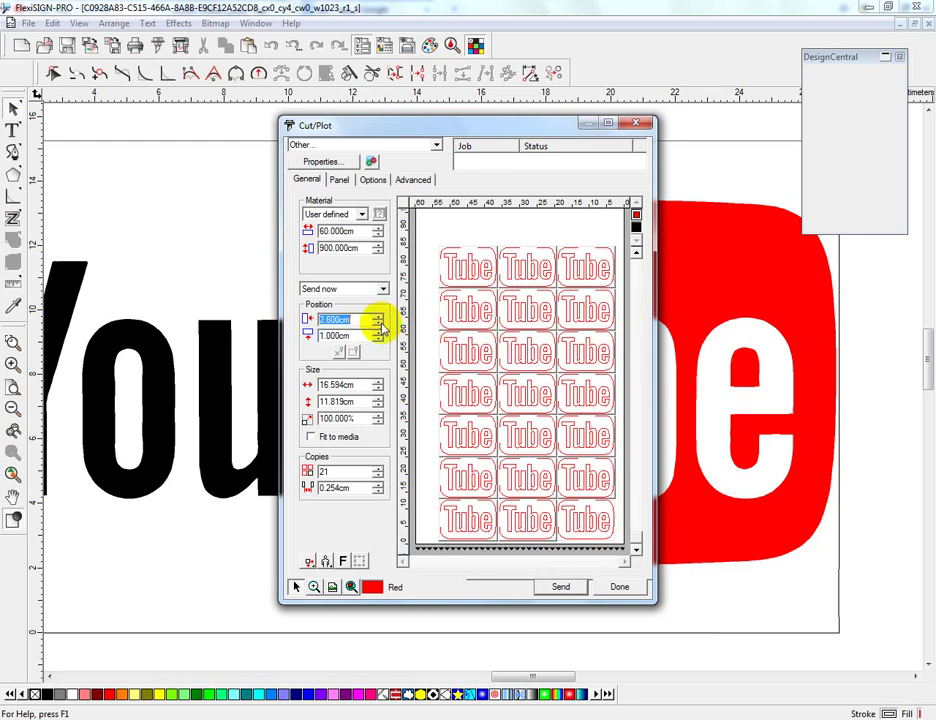
left_click(379, 326)
left_click(379, 326)
left_click(379, 326)
left_click(379, 326)
left_click(379, 326)
left_click(379, 326)
left_click(379, 326)
left_click(379, 326)
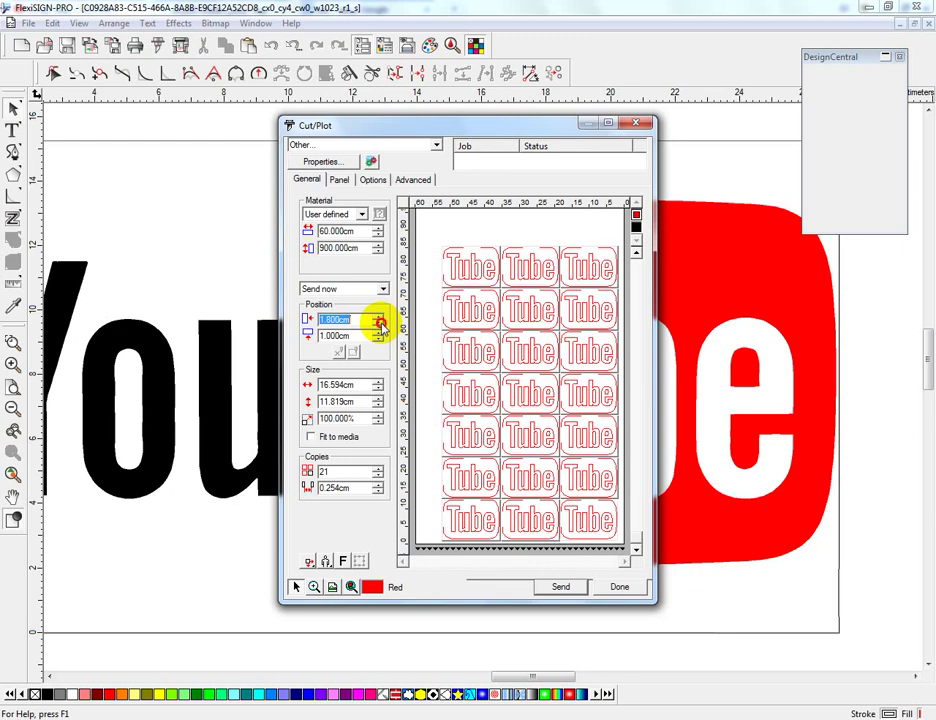
Step: Set the horizontal position of the Tube copies to 1 cm from the material's side edge
left_click(379, 326)
left_click(379, 326)
left_click(379, 326)
left_click(379, 326)
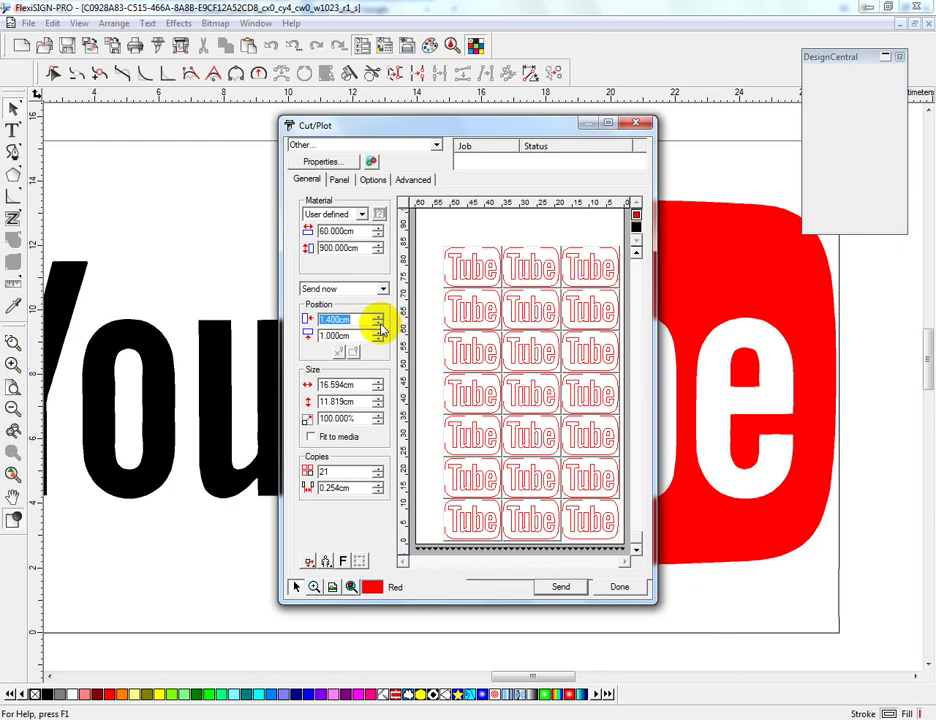
left_click(379, 326)
left_click(379, 326)
left_click(379, 326)
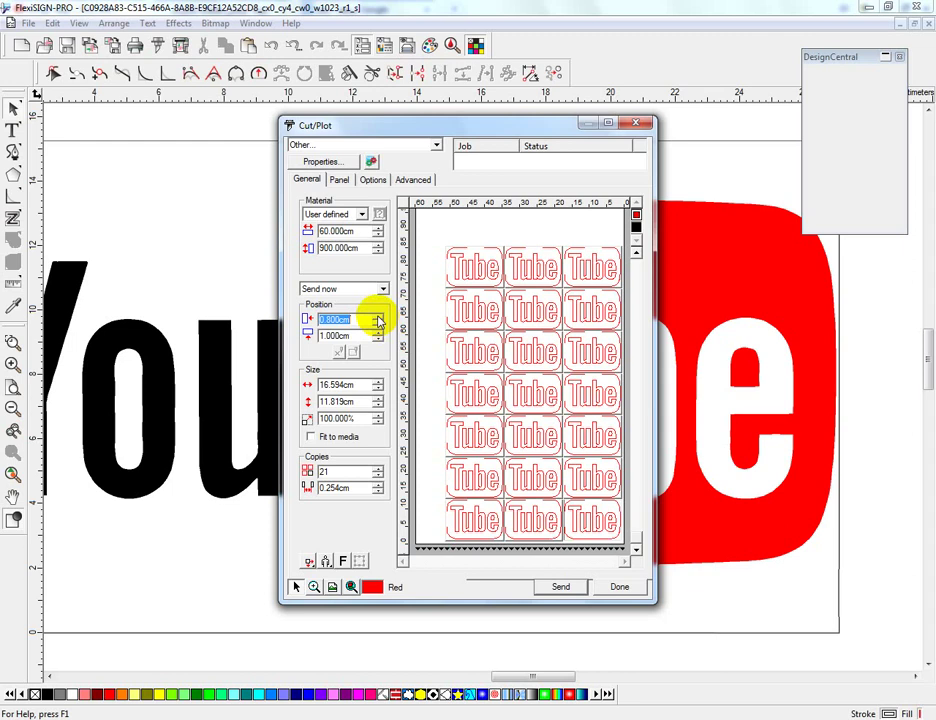
left_click(378, 321)
left_click(378, 321)
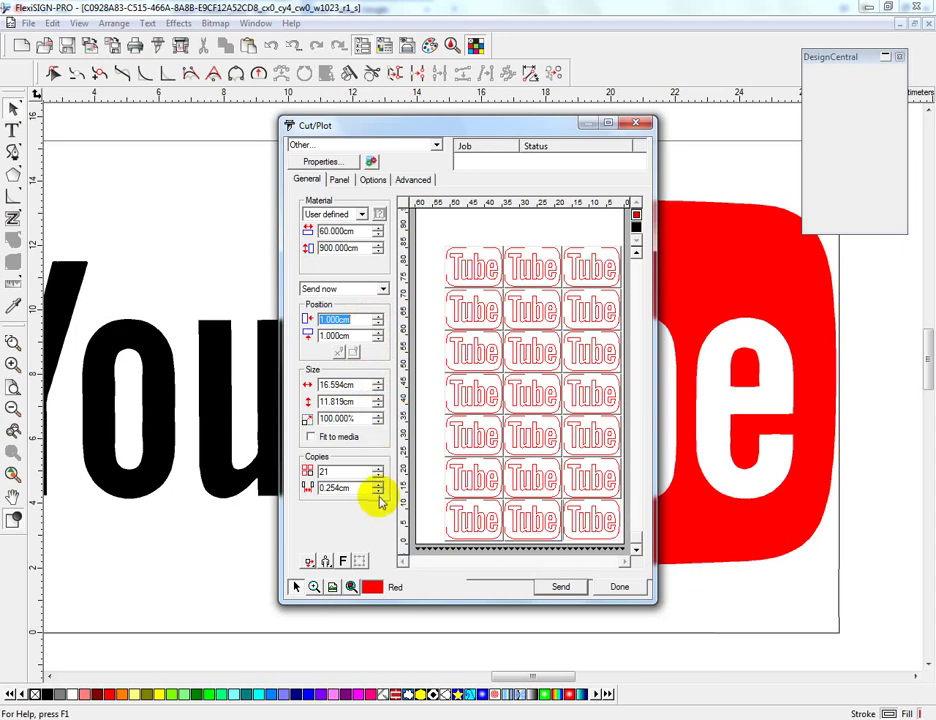
Step: Increase the spacing between the 21 Tube copies to 1.954 cm
left_click(378, 486)
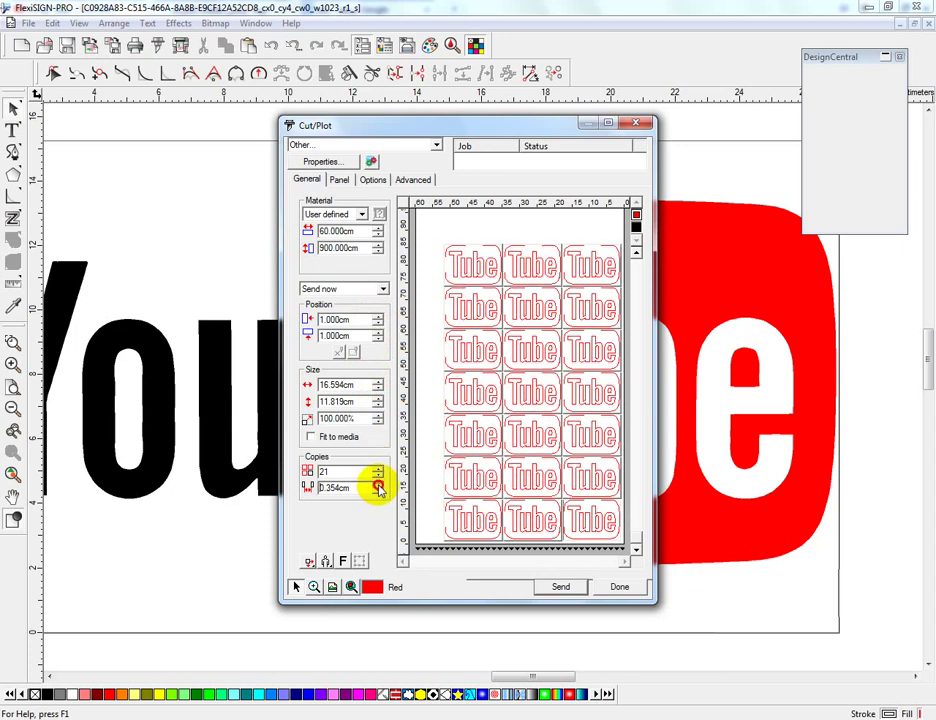
left_click(378, 486)
left_click(378, 486)
left_click(378, 486)
left_click(378, 486)
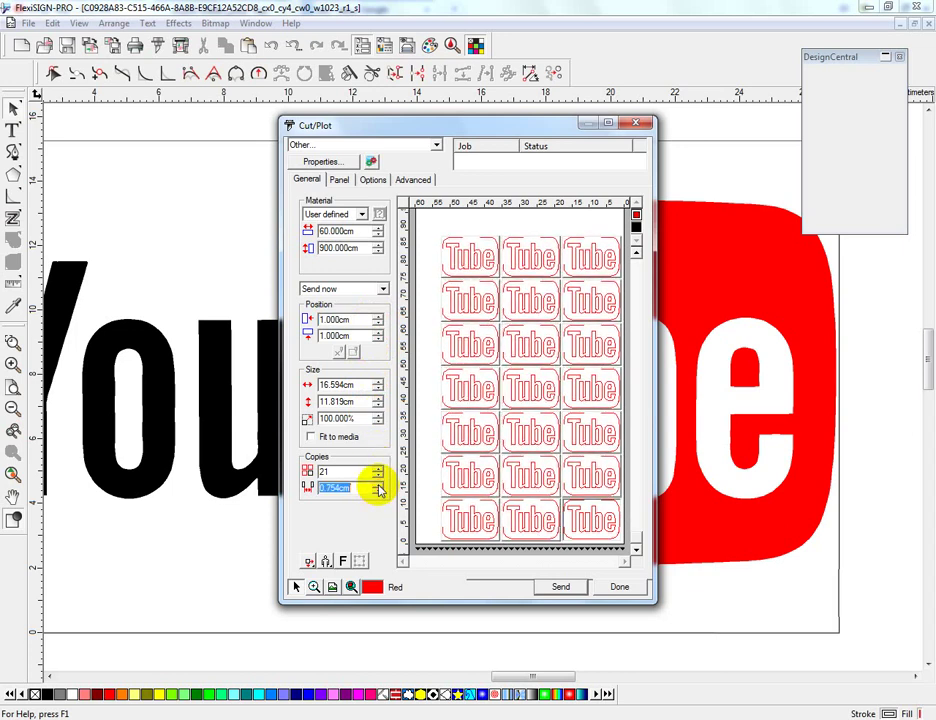
left_click(378, 486)
left_click(378, 486)
left_click(378, 486)
left_click(378, 486)
left_click(378, 486)
left_click(378, 486)
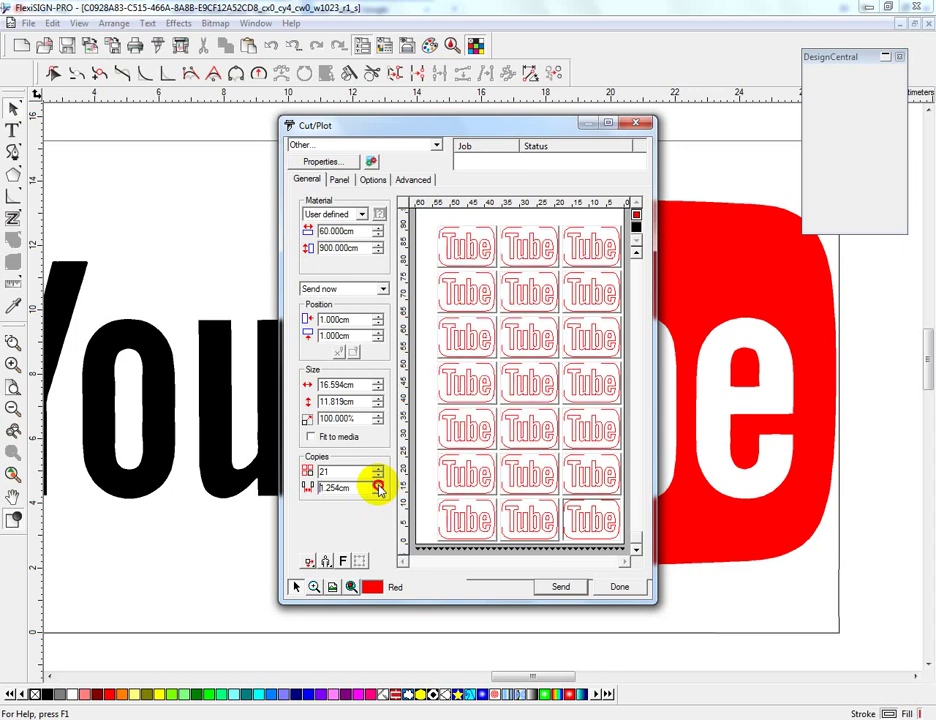
left_click(378, 486)
left_click(378, 486)
left_click(378, 486)
left_click(378, 486)
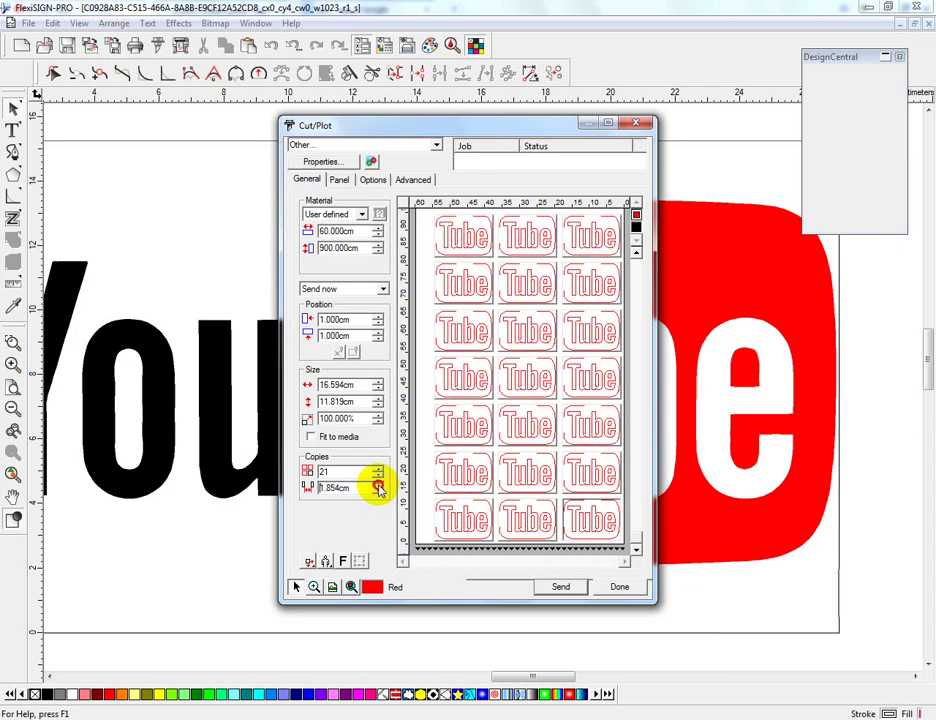
left_click(378, 486)
left_click(378, 486)
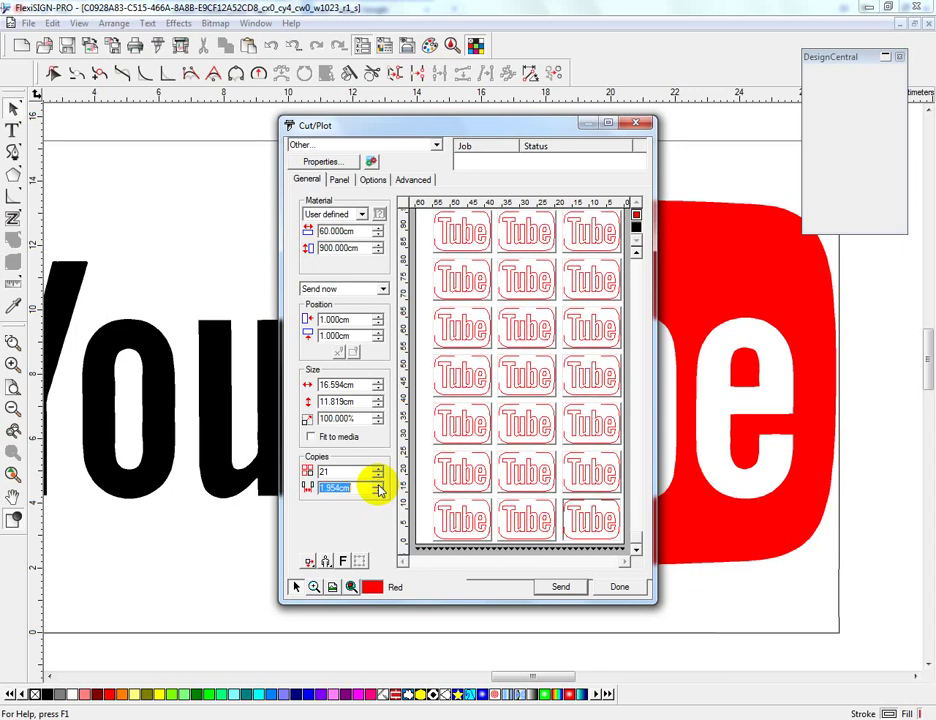
Step: Reduce the spacing between the Tube copies to 0 cm
left_click(378, 491)
left_click(378, 491)
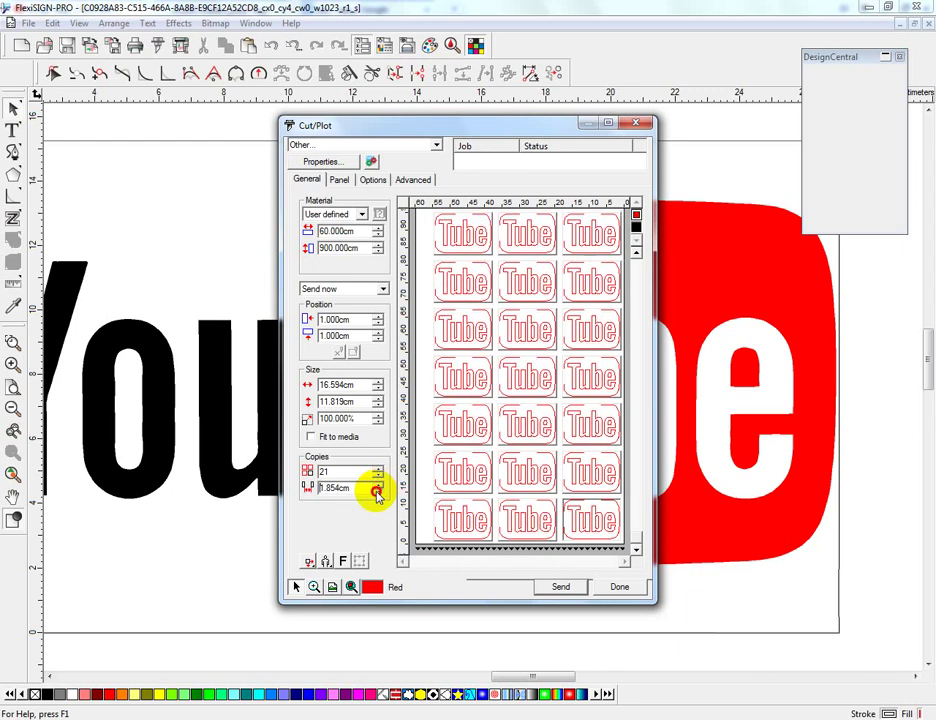
left_click(378, 491)
left_click(378, 491)
left_click(378, 491)
left_click(378, 491)
left_click(378, 491)
left_click(378, 491)
left_click(378, 491)
left_click(378, 491)
left_click(378, 491)
left_click(378, 491)
left_click(378, 491)
left_click(378, 491)
left_click(378, 491)
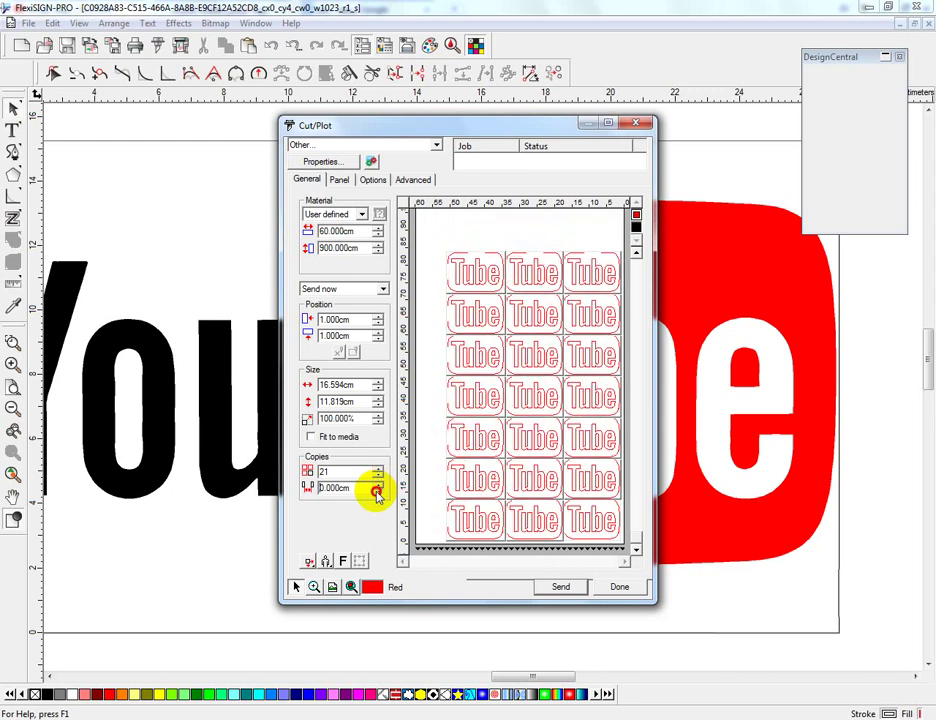
left_click(378, 491)
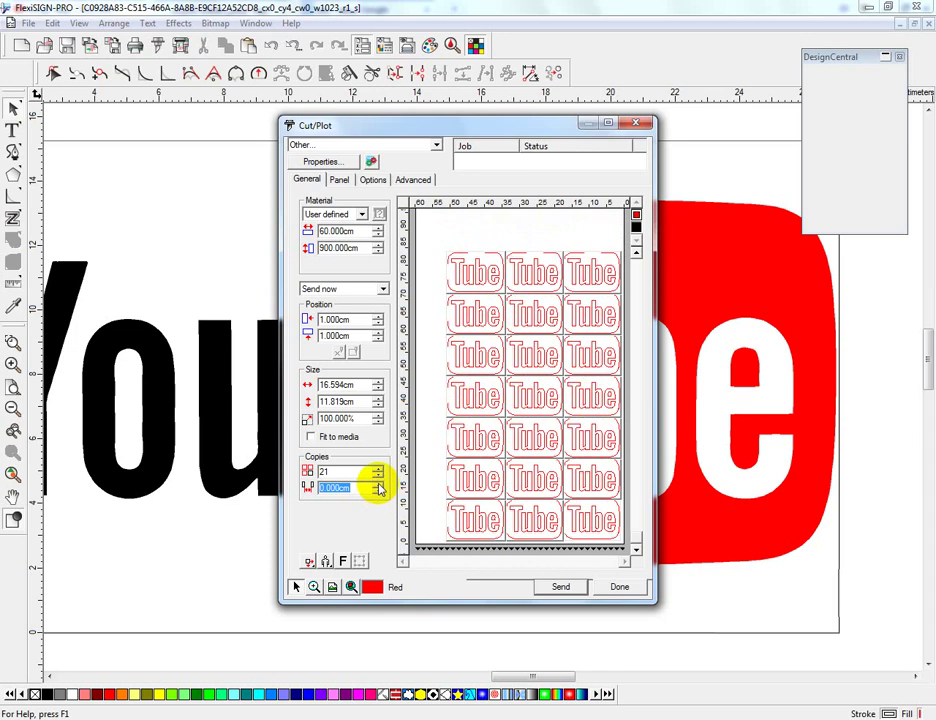
Step: Enable a fixed number of side-by-side tiles for the Tube panel and raise it to 7
left_click(341, 180)
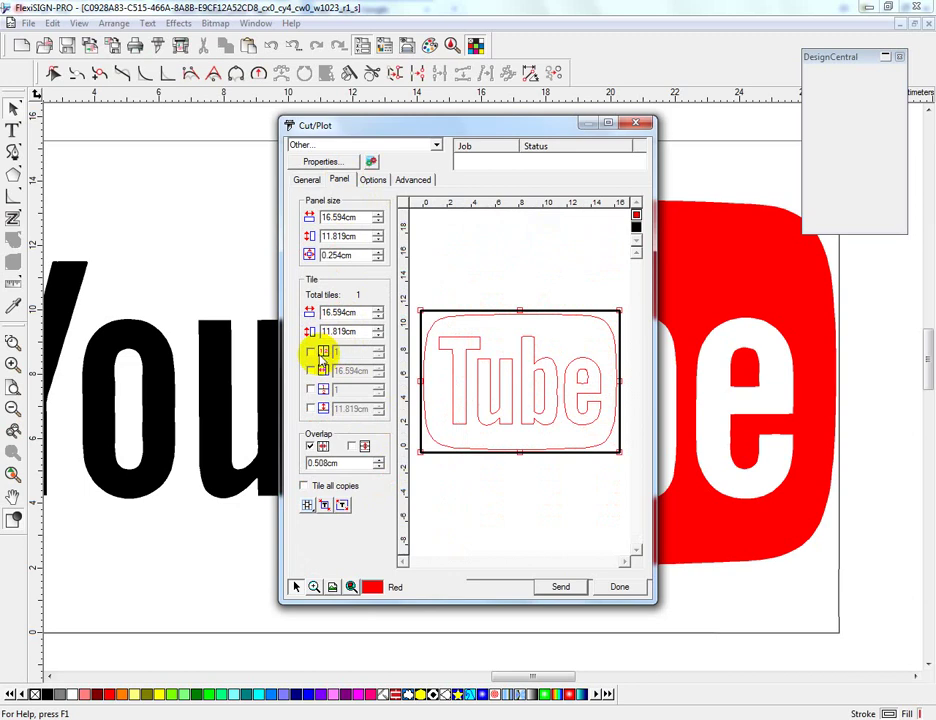
left_click(310, 351)
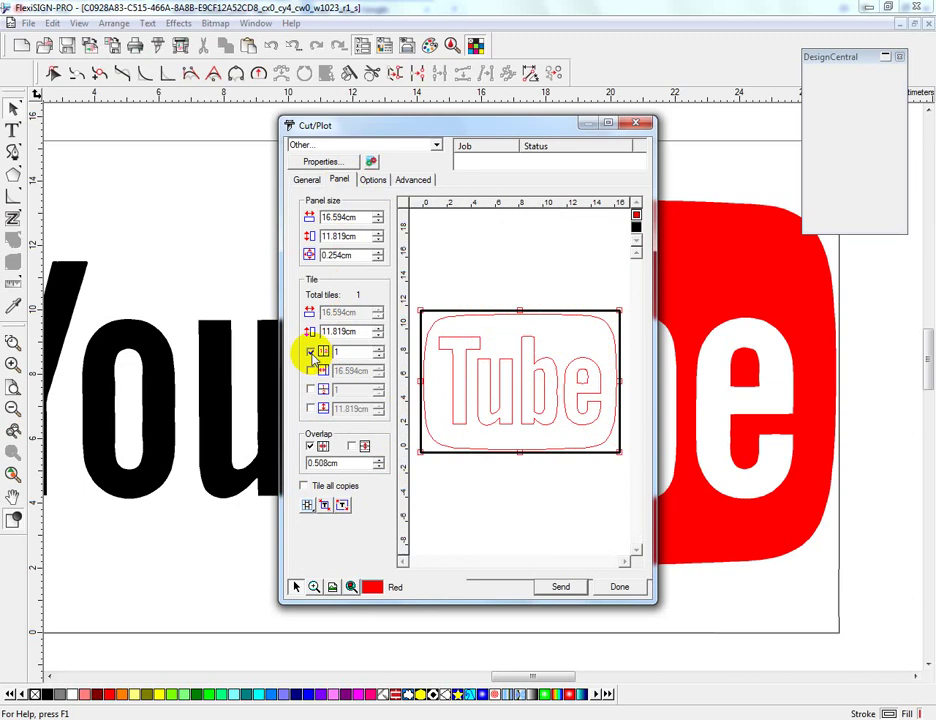
left_click(378, 349)
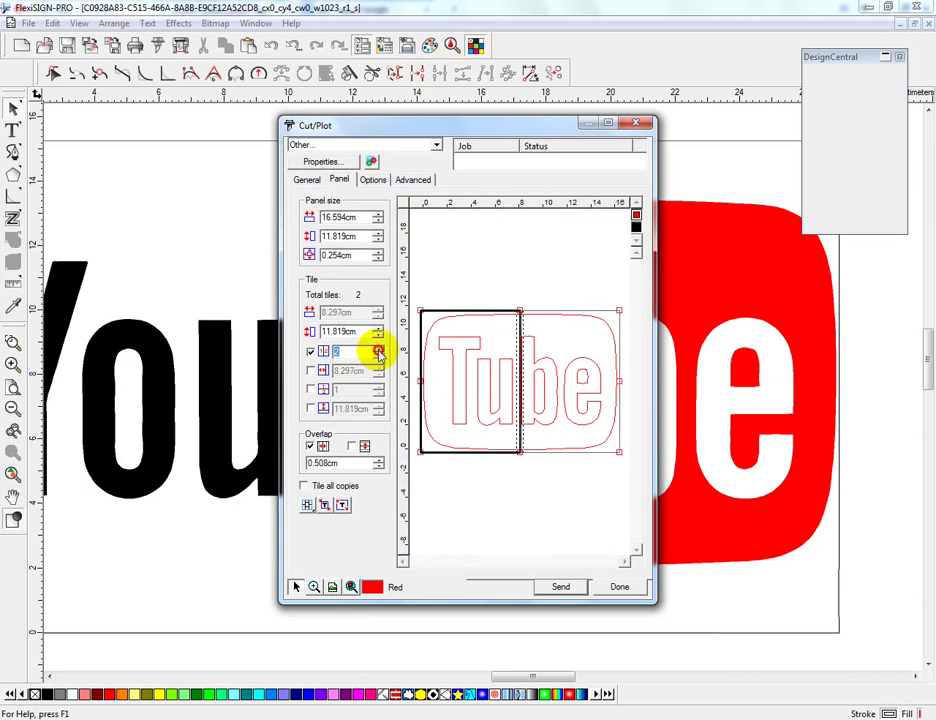
left_click(378, 349)
left_click(378, 349)
left_click(378, 349)
left_click(378, 349)
left_click(378, 349)
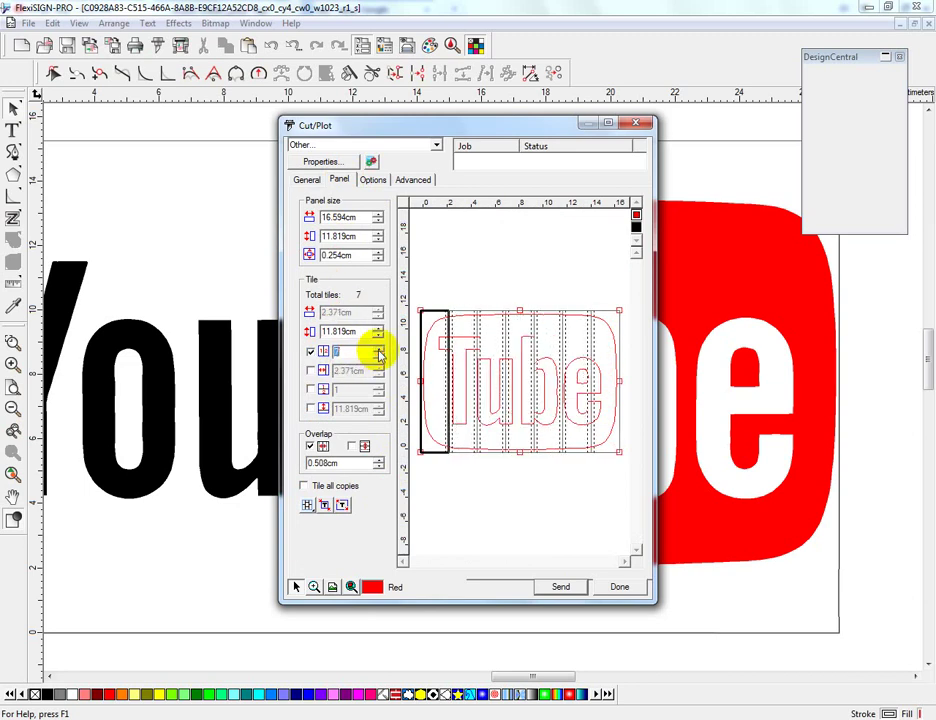
Step: Reduce the number of side-by-side tiles for the Tube panel to 1
left_click(379, 357)
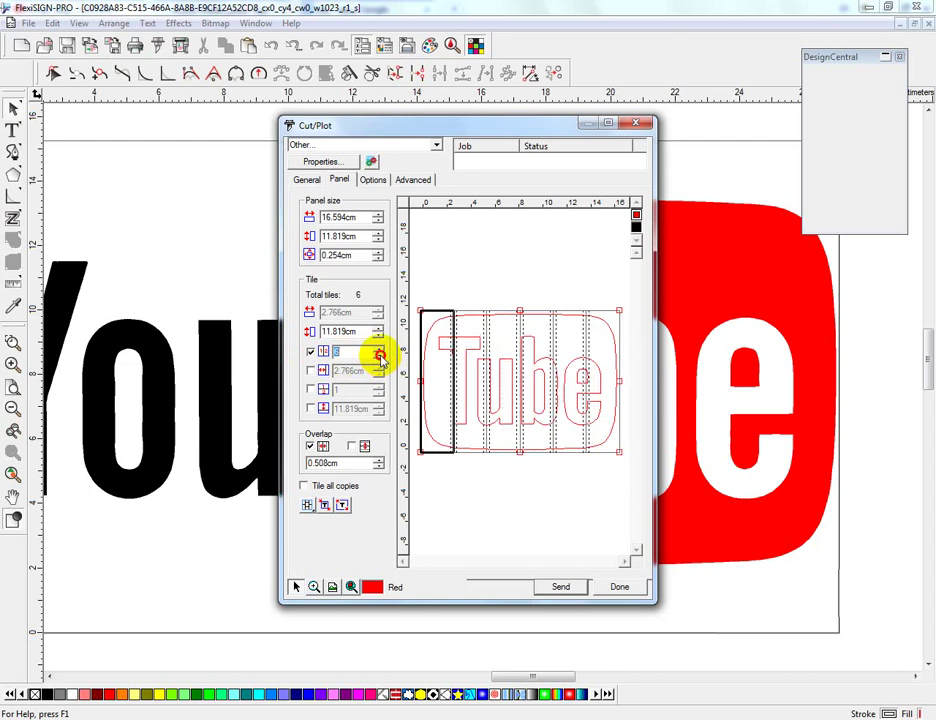
left_click(379, 357)
left_click(379, 357)
left_click(379, 357)
left_click(379, 357)
left_click(379, 357)
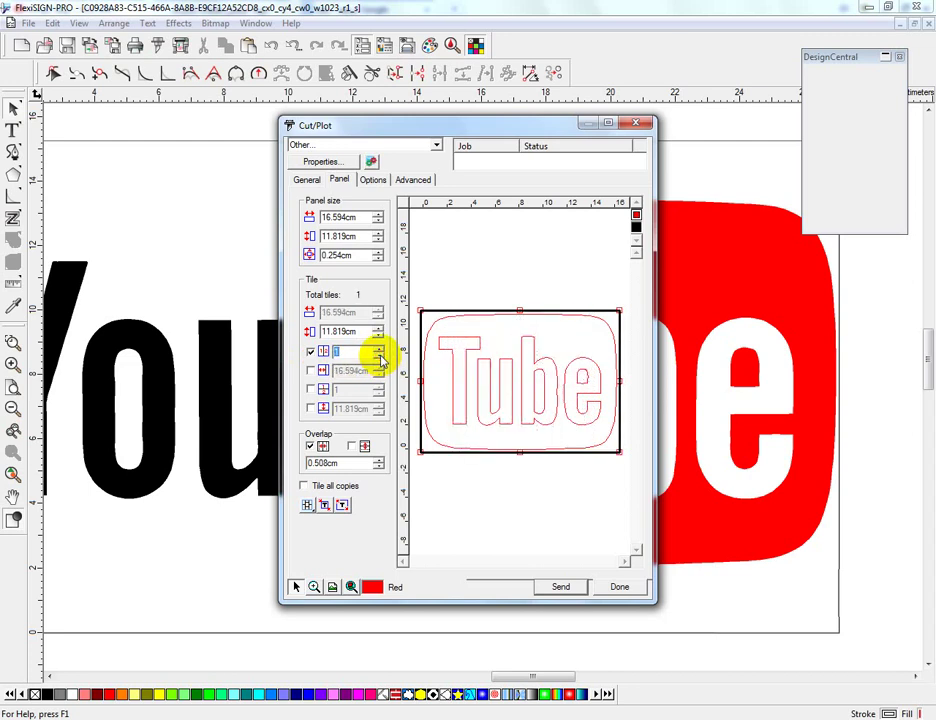
Step: Set the tile overlap of the Tube panel to 1.008 cm
left_click(379, 461)
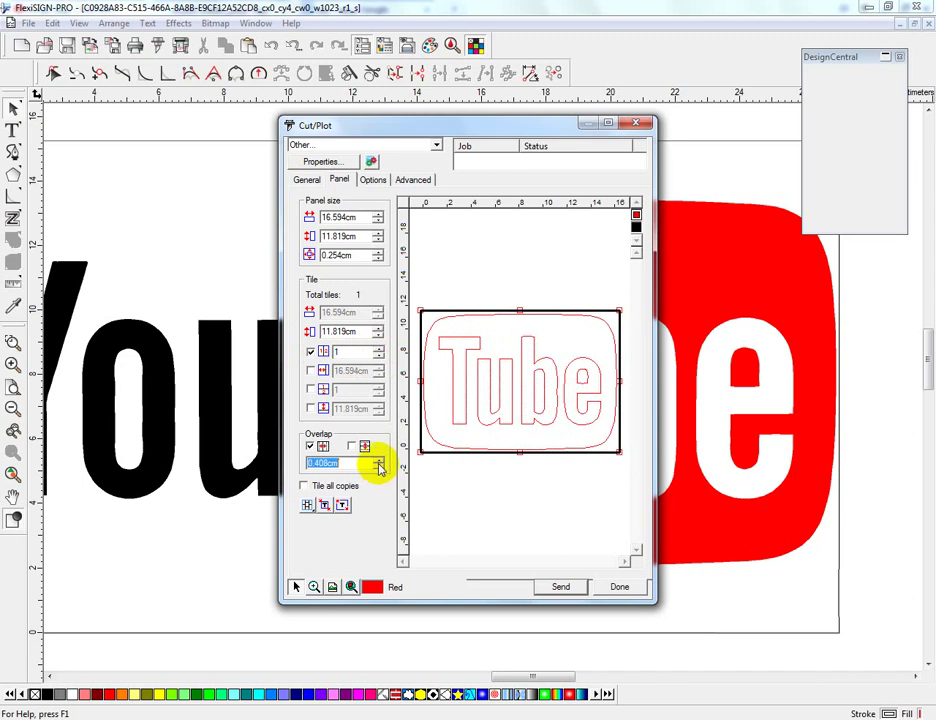
left_click(380, 461)
left_click(379, 460)
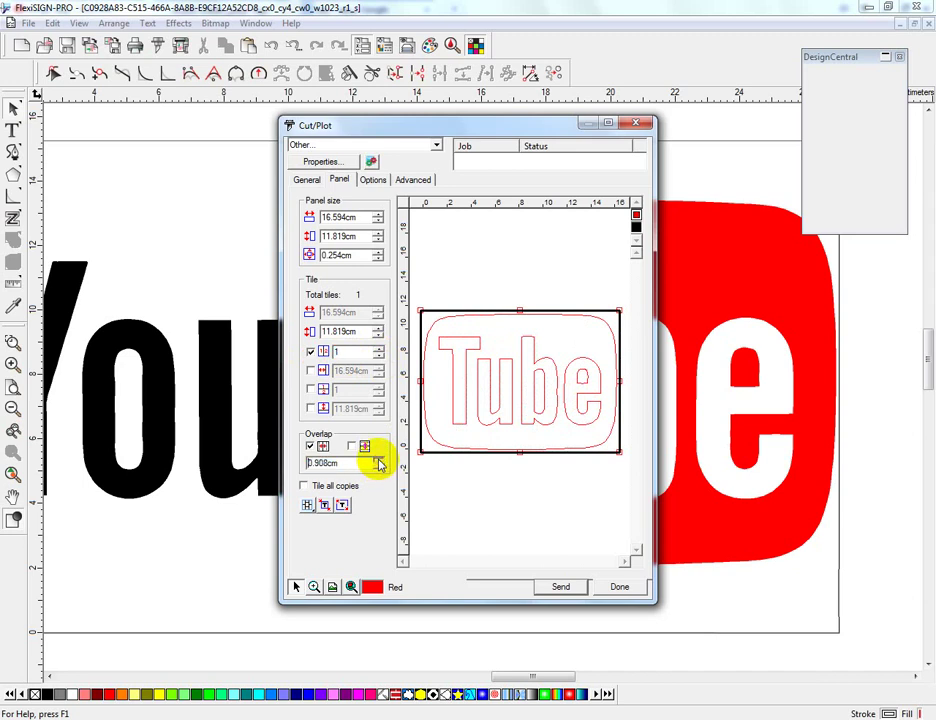
left_click(379, 460)
left_click(379, 460)
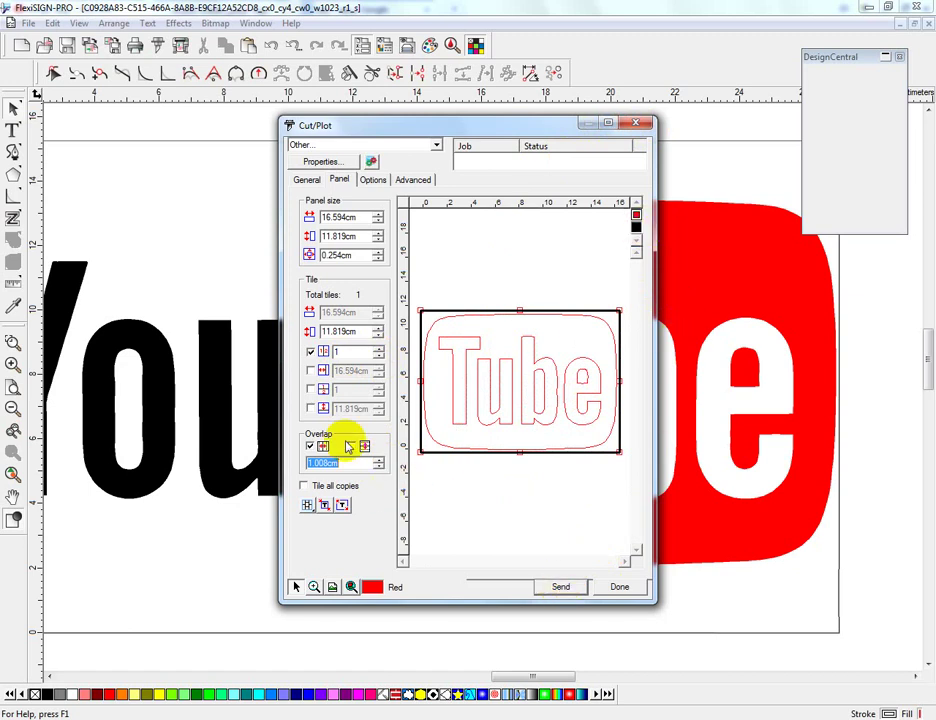
Step: Review the drawing color, weed line and advanced cutting options, and return to the general cut settings
left_click(374, 181)
left_click(339, 368)
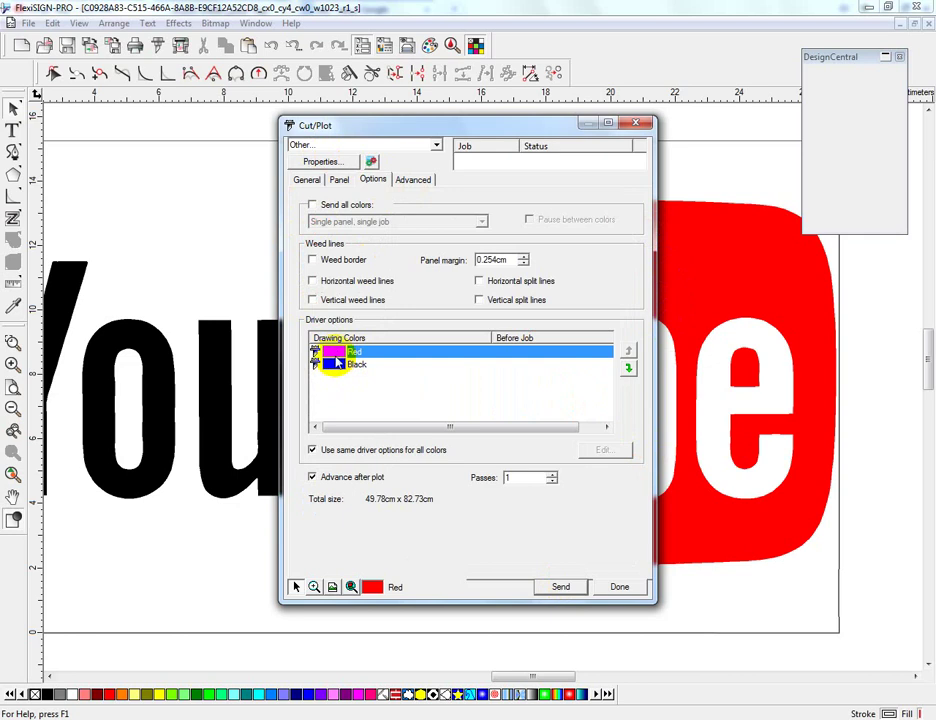
left_click(412, 180)
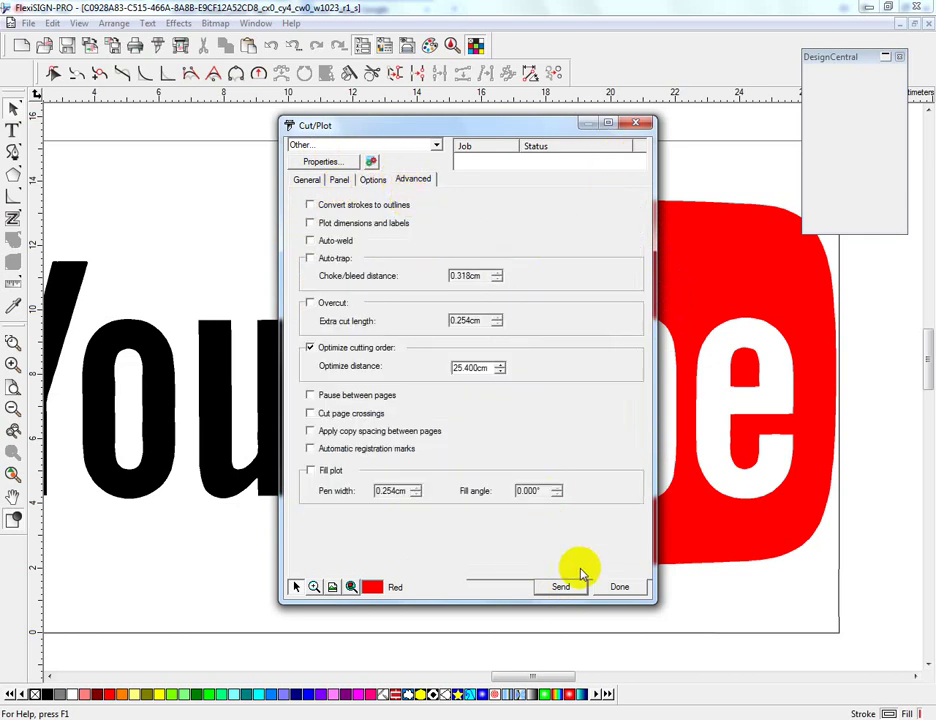
left_click(307, 180)
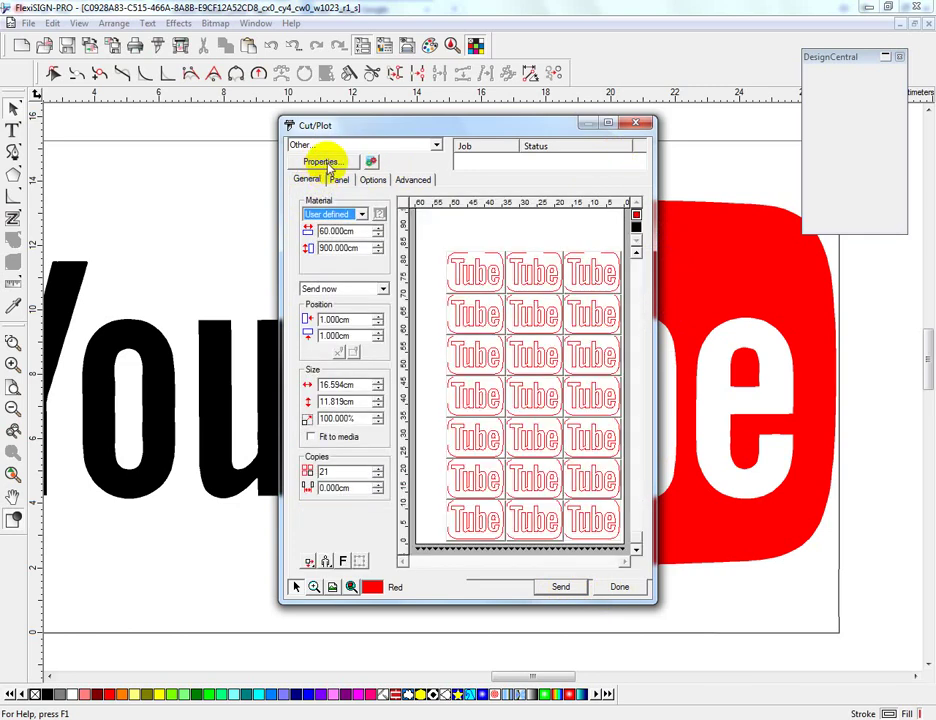
Step: Start a new output device setup and choose the Mimaki JV-1300 color printer
left_click(322, 162)
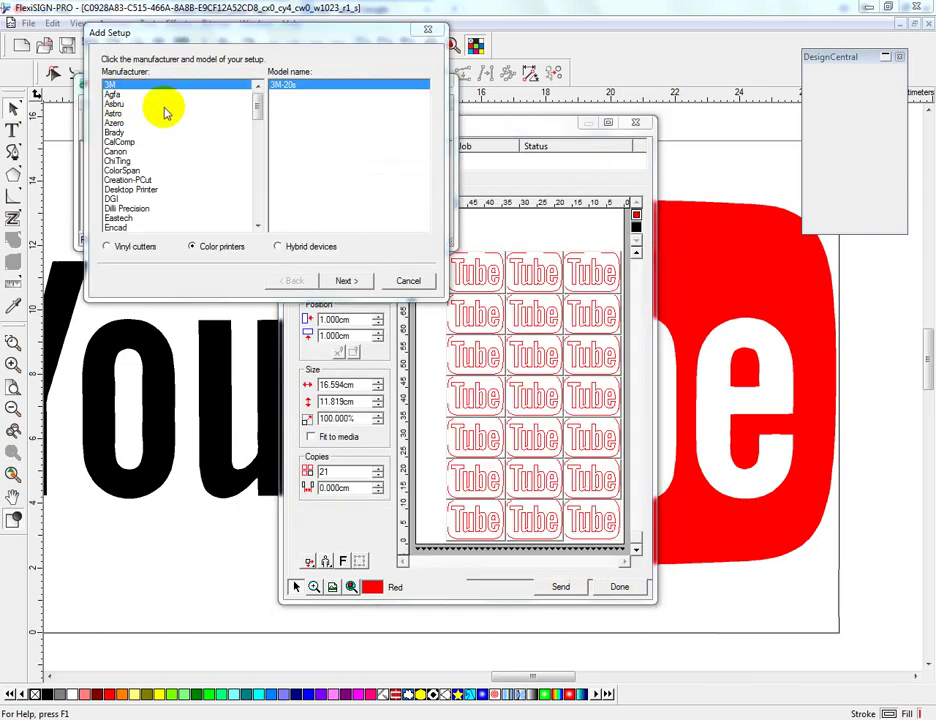
left_click_drag(261, 110, 241, 152)
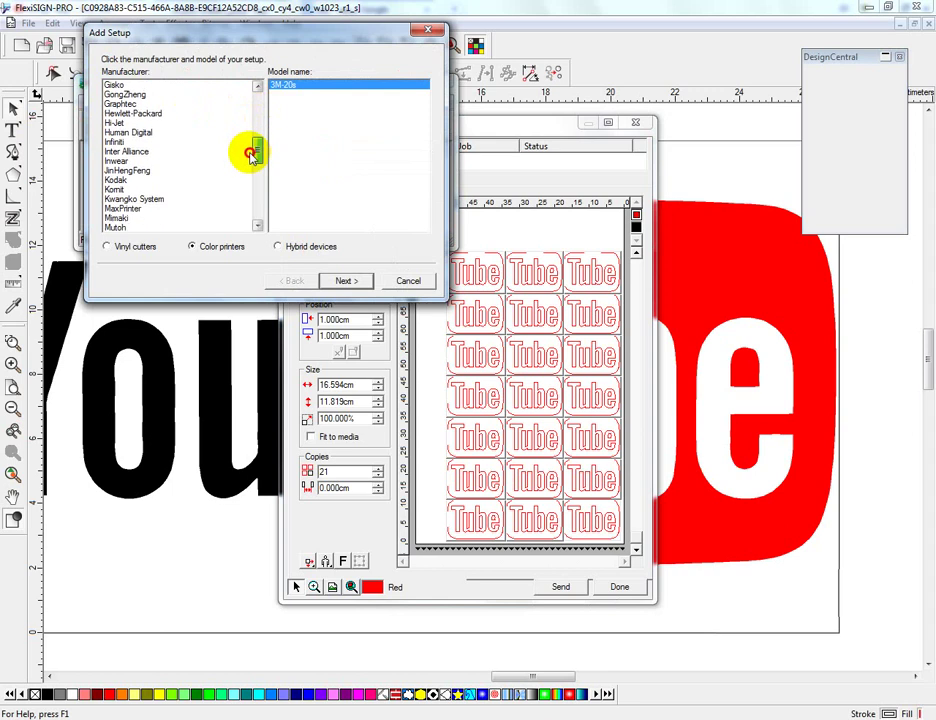
left_click(127, 218)
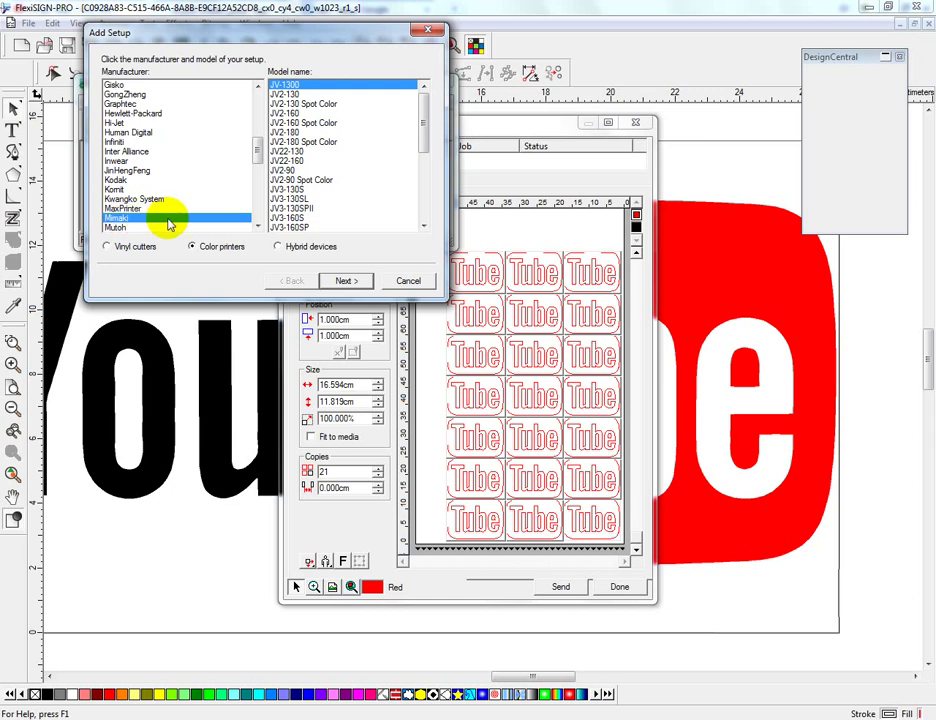
left_click(350, 281)
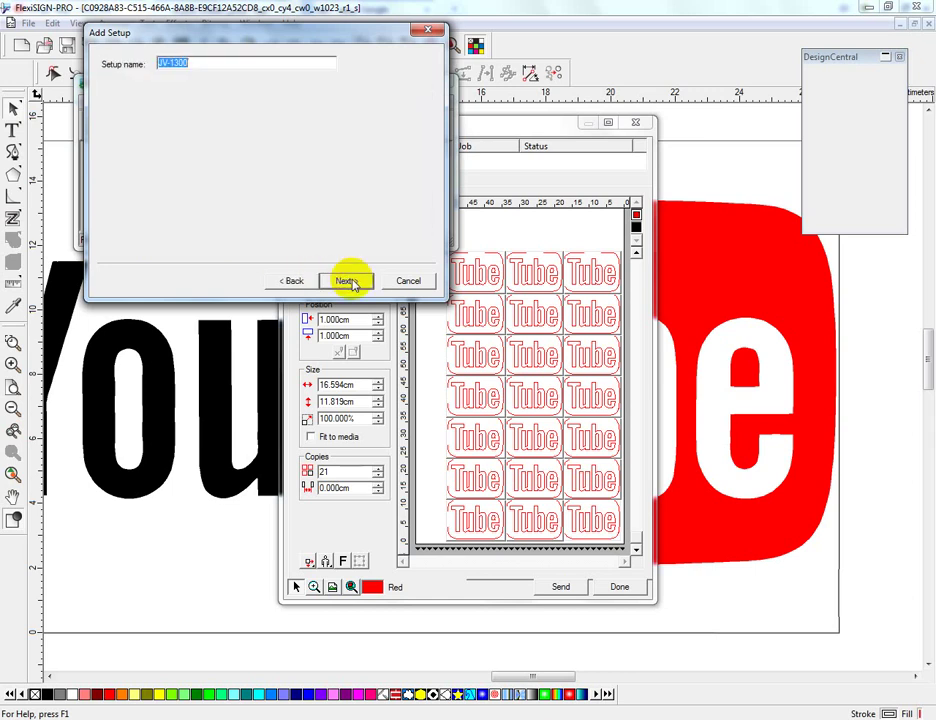
Step: Accept the setup name JV-1300, check the available ports, keep LPT1 and finish the device setup
left_click(350, 281)
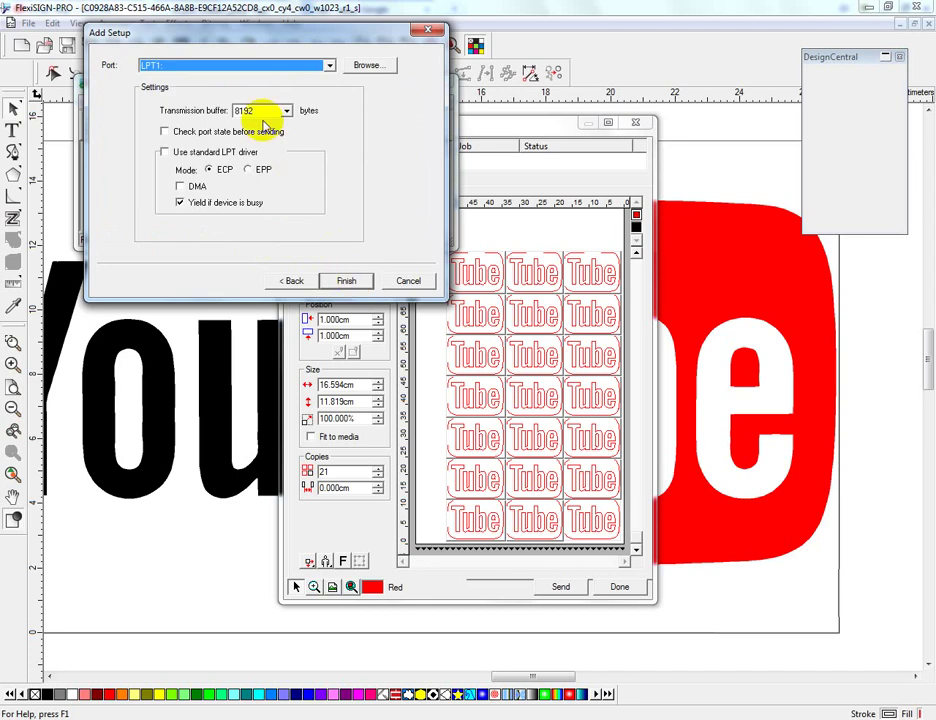
left_click(329, 66)
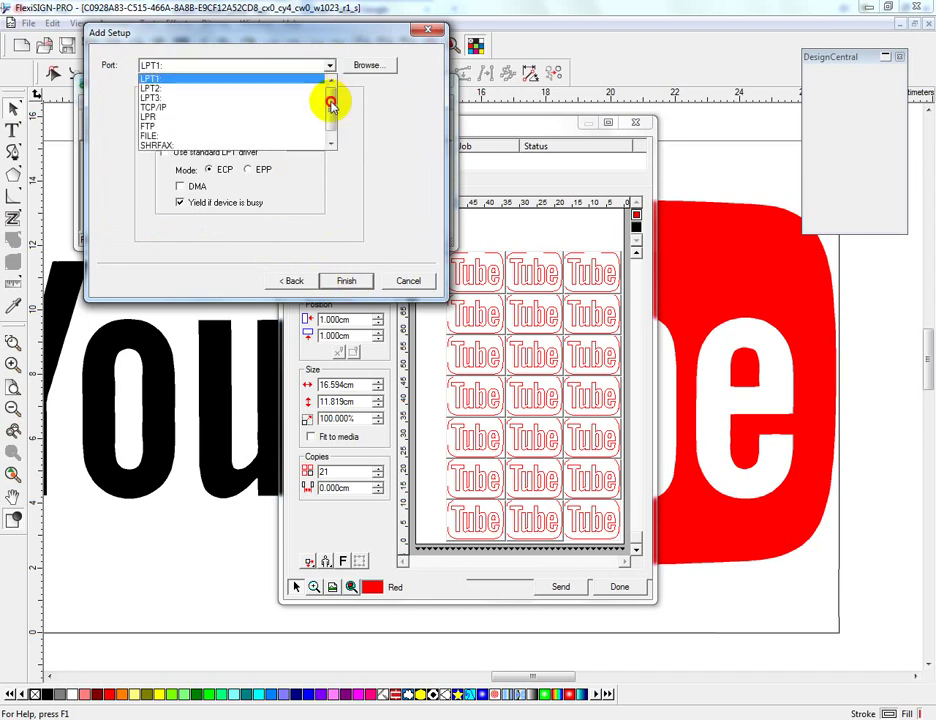
mouse_move(330, 104)
left_mouse_down()
mouse_move(330, 118)
mouse_move(328, 94)
left_mouse_up()
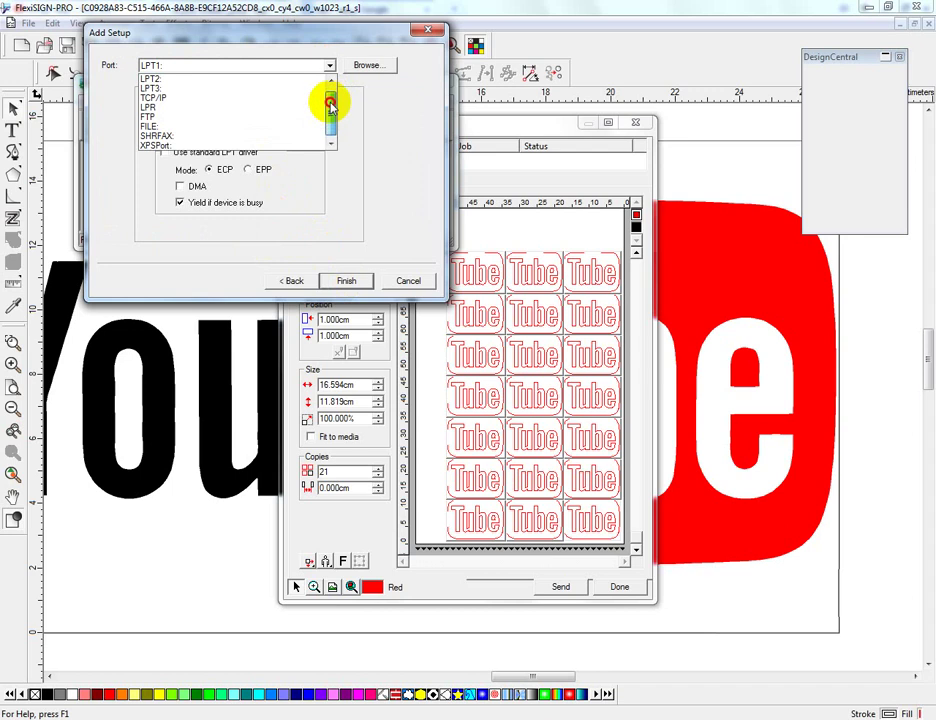
left_click(357, 188)
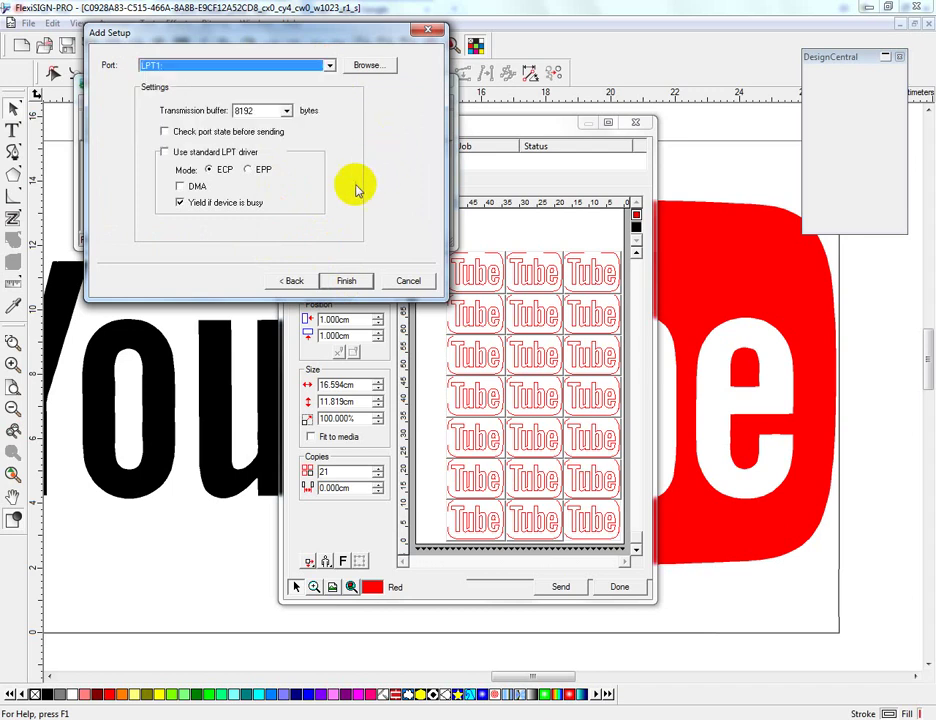
left_click(346, 282)
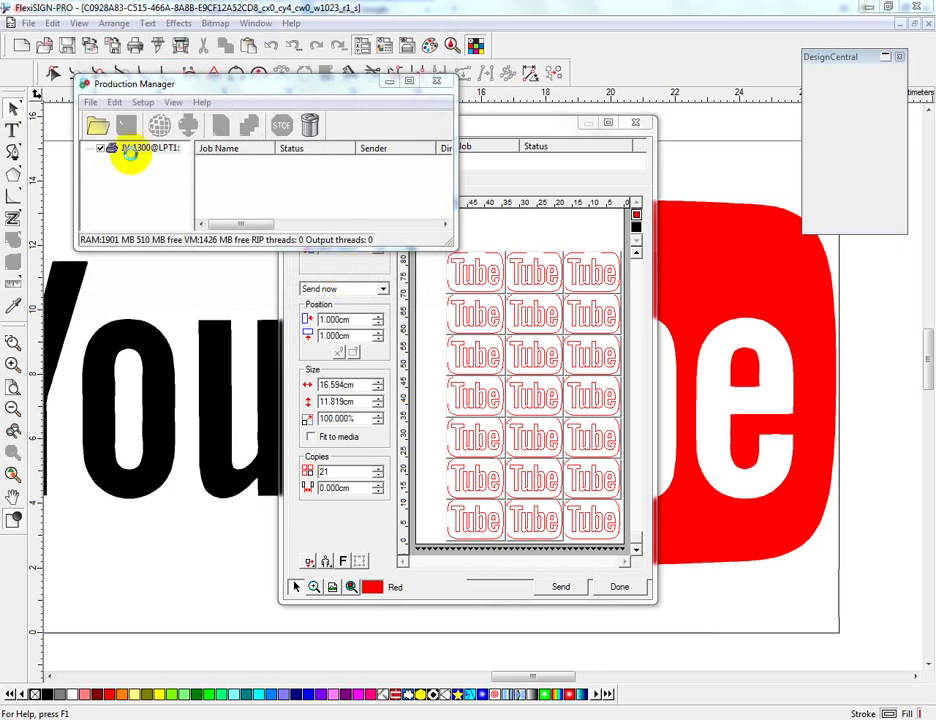
Step: Cancel the additional device setup and close Production Manager
double_click(130, 153)
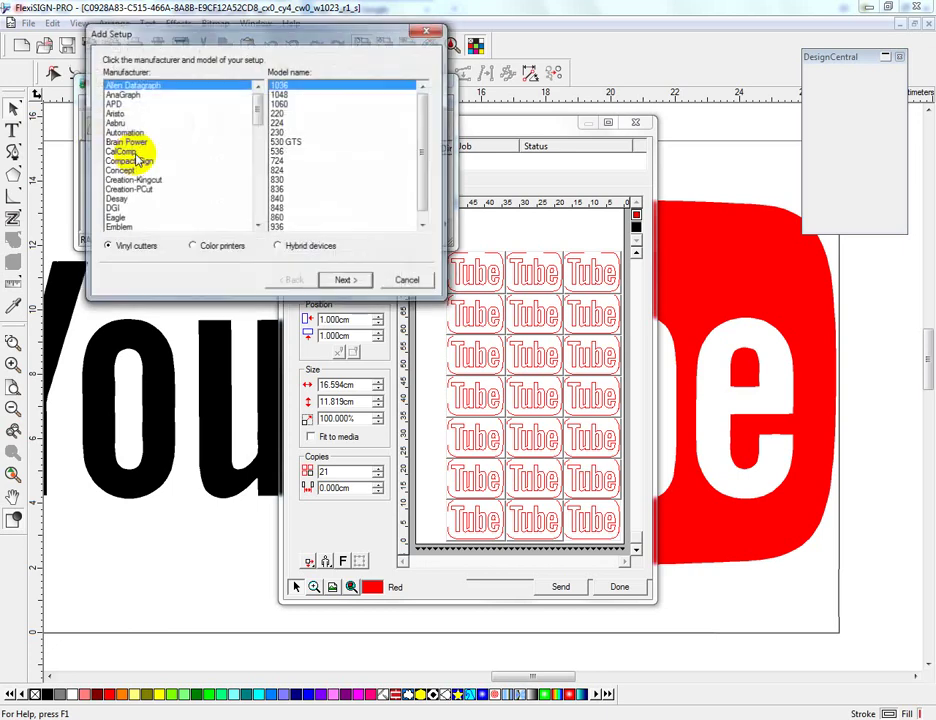
left_click(408, 282)
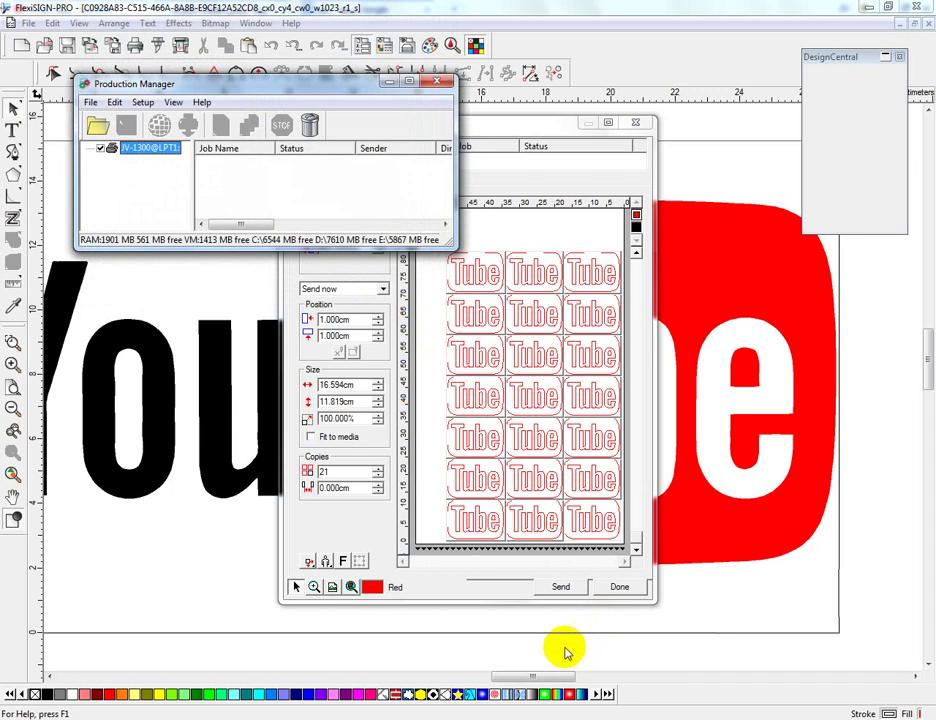
left_click(435, 82)
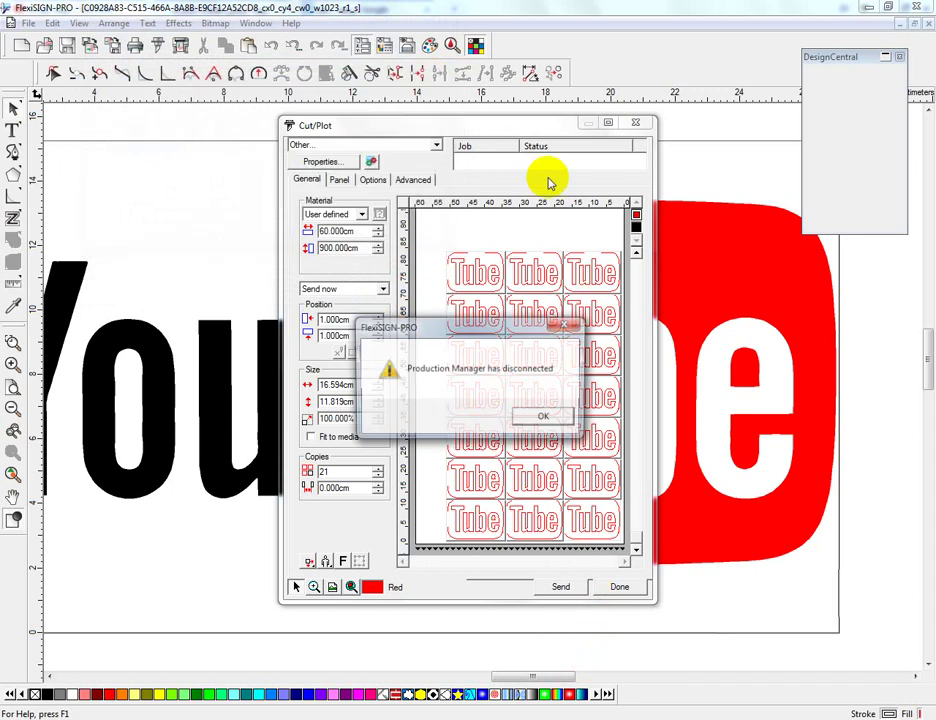
Step: Dismiss the Production Manager notice and selection, and compare the cut previews of the black and red color layers
left_click(538, 419)
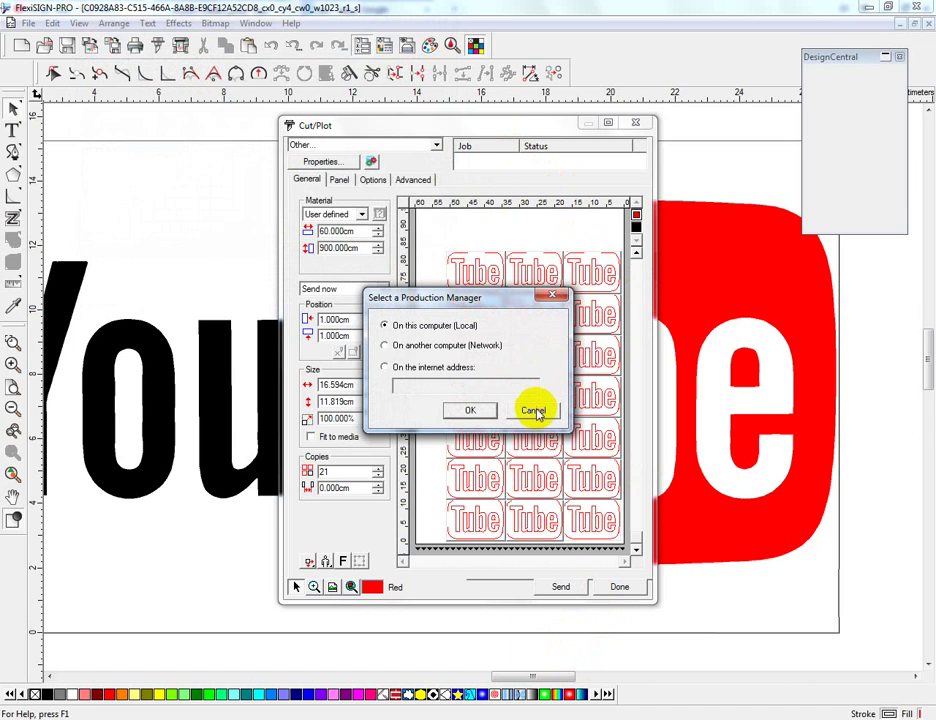
left_click(535, 409)
left_click(636, 229)
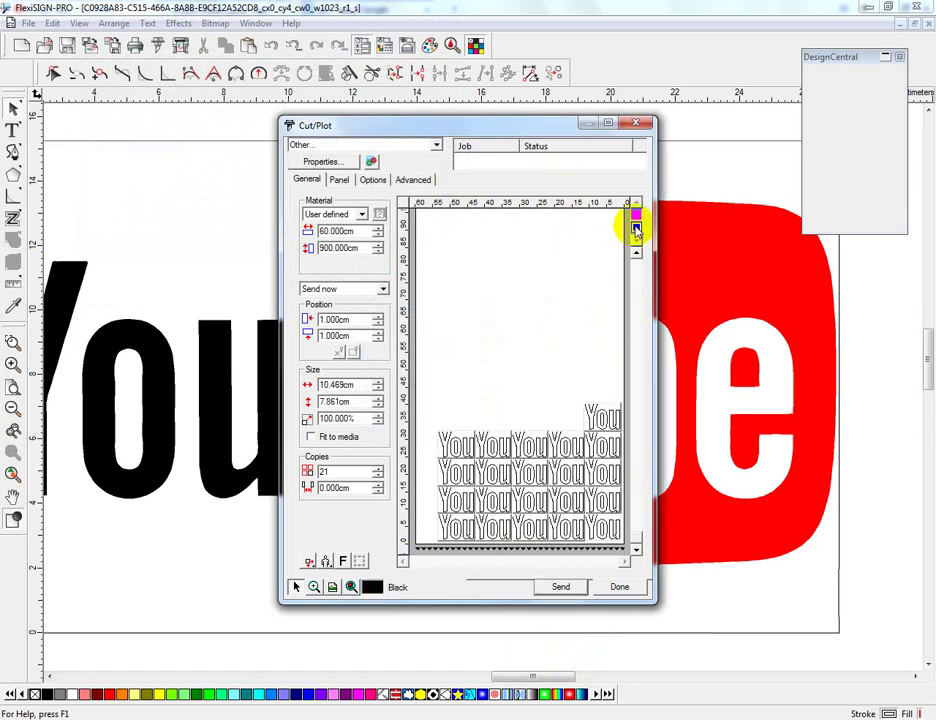
left_click(637, 225)
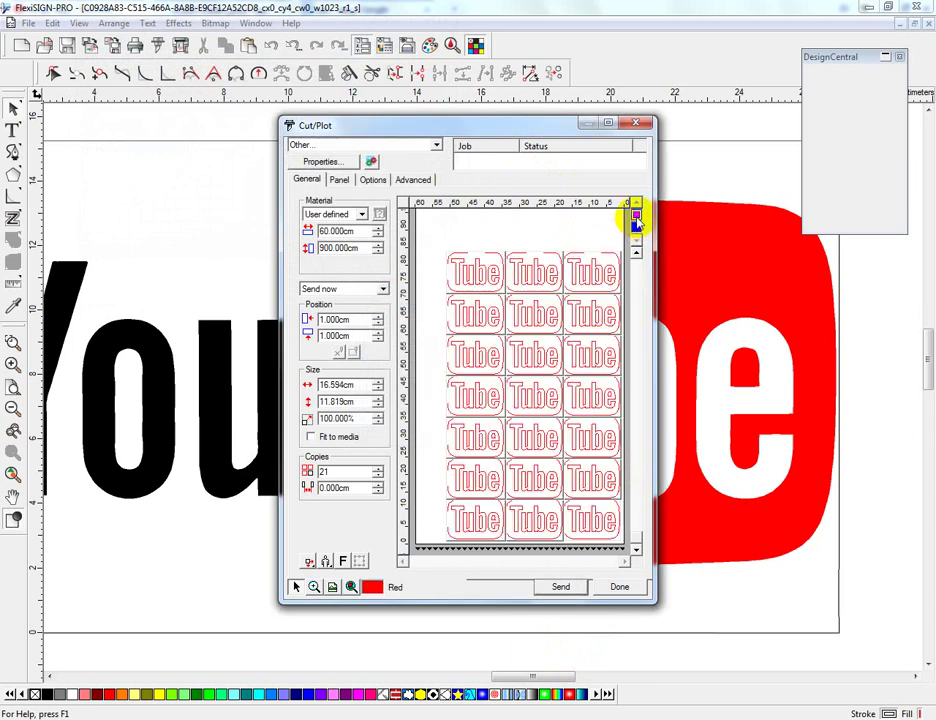
left_click(636, 229)
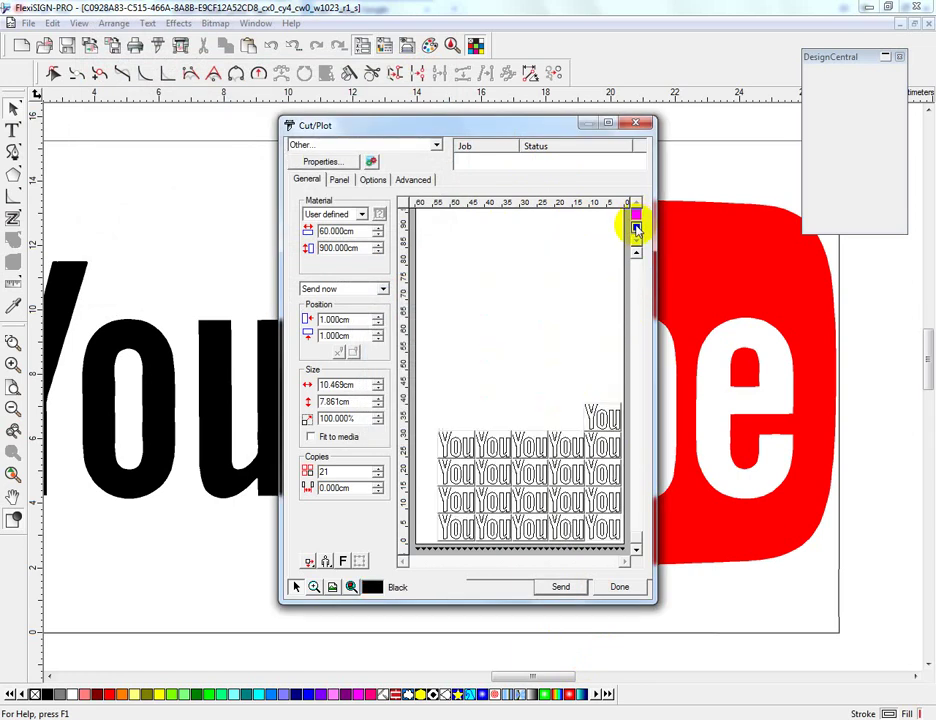
Step: Try 25 copies of the black You lettering in the cut preview, and set the number of copies to 10
left_click(379, 468)
left_click(379, 468)
left_click(379, 468)
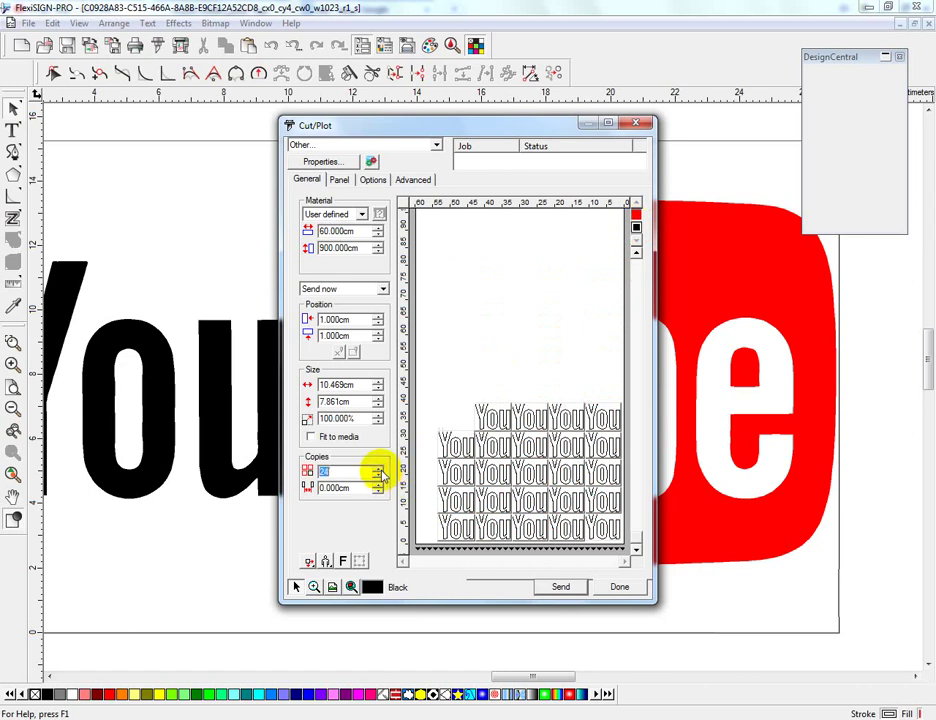
left_click(379, 468)
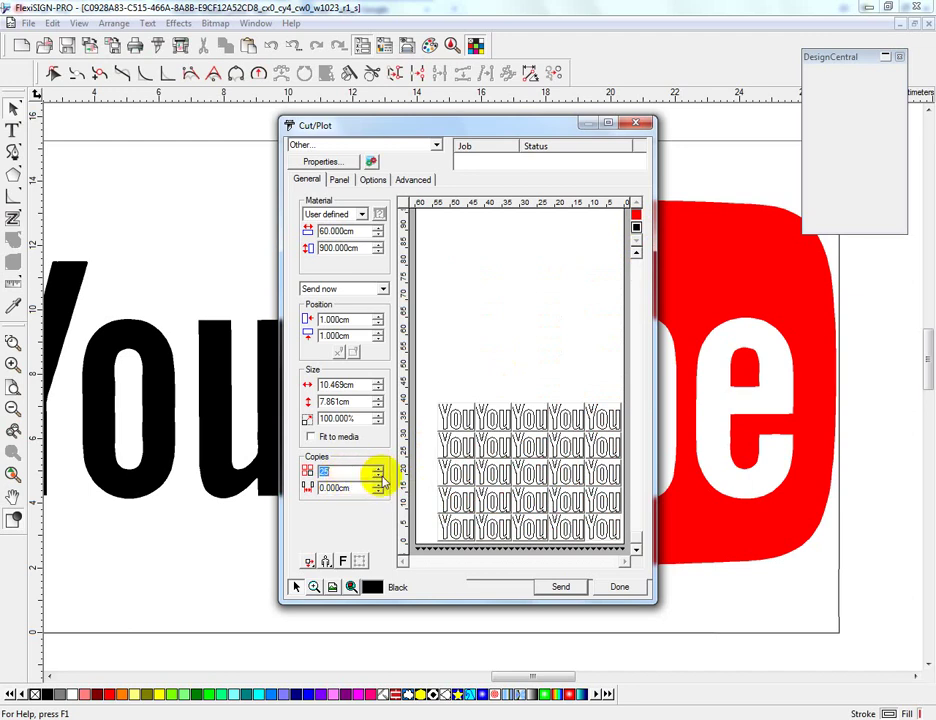
left_click_drag(378, 476, 378, 476)
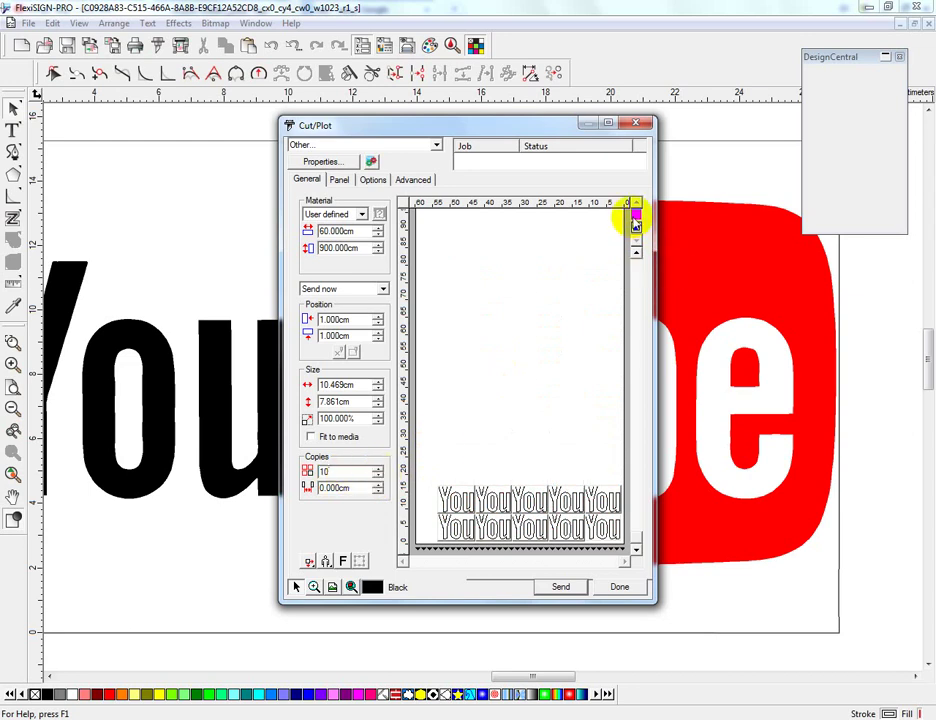
Step: Turn the red Tube layer's copies sideways on the cutting material and close Cut/Plot
left_click(634, 215)
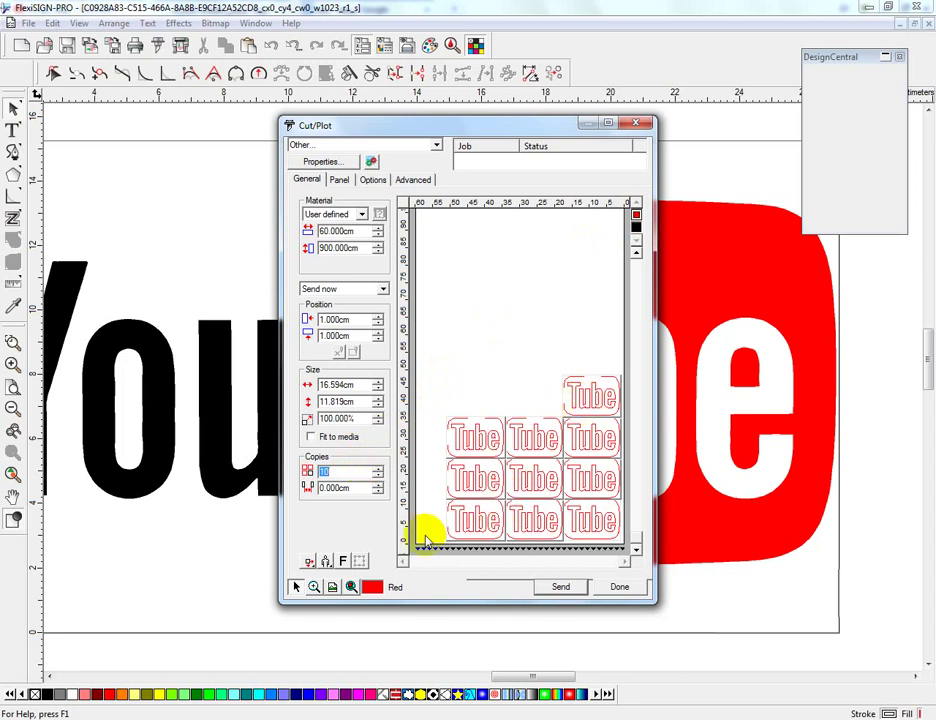
left_click(326, 561)
left_click(325, 597)
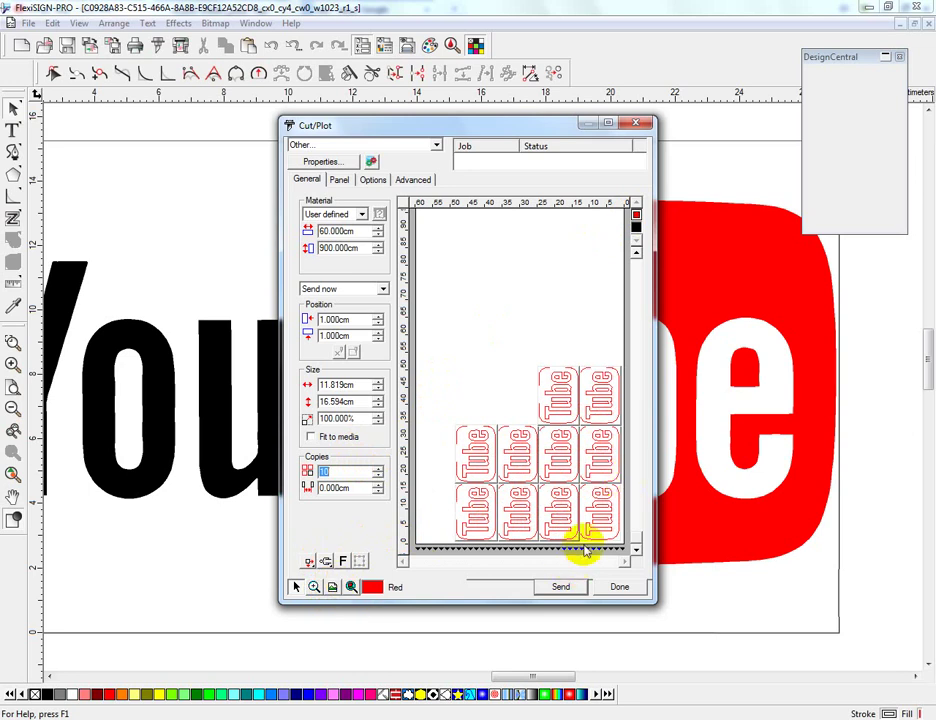
left_click(635, 125)
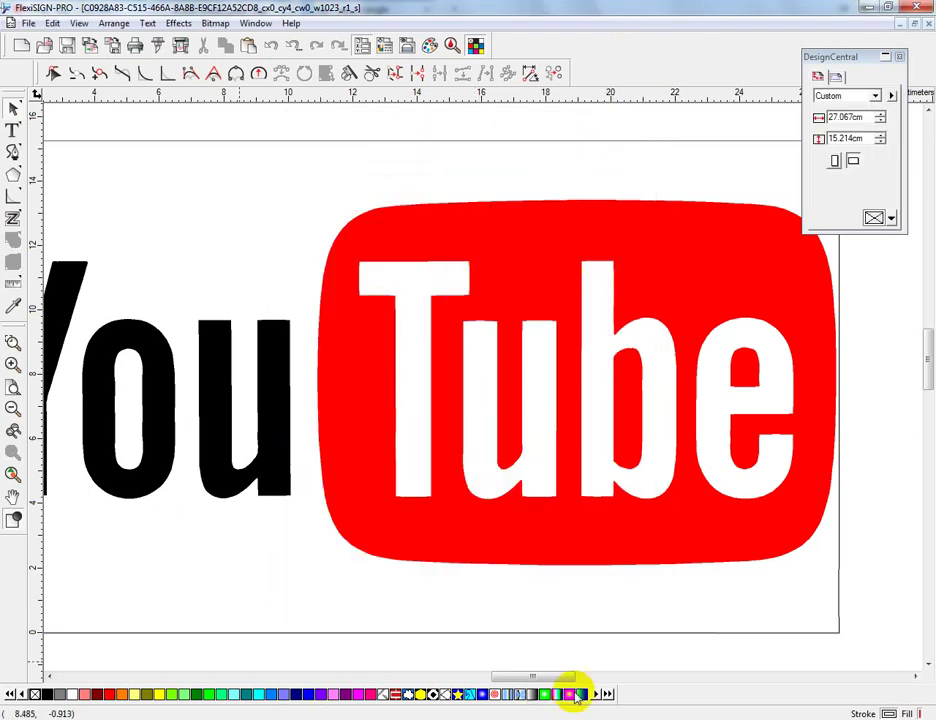
Step: Move the red Tube shape slightly left and down, to about X 18.63 cm and Y 7.54 cm
left_click_drag(548, 677, 536, 676)
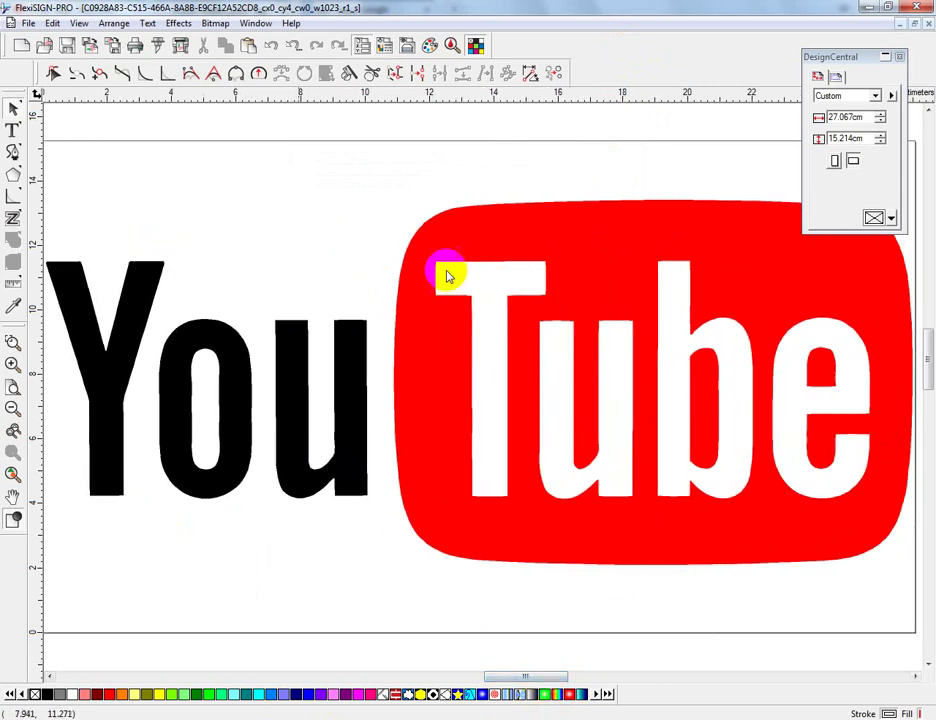
left_click(514, 315)
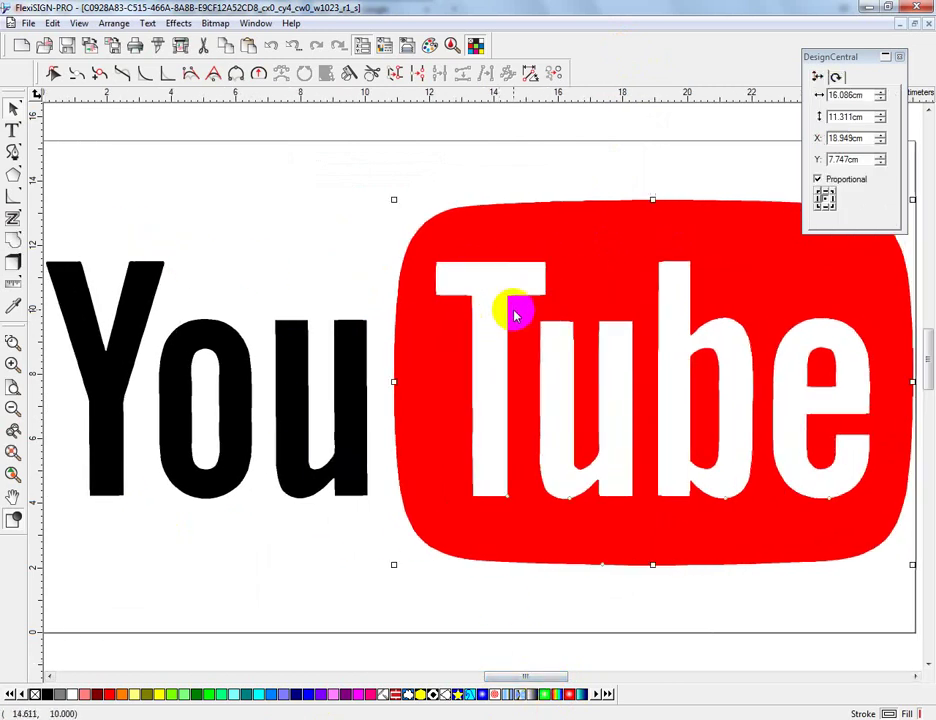
left_click_drag(514, 315, 482, 317)
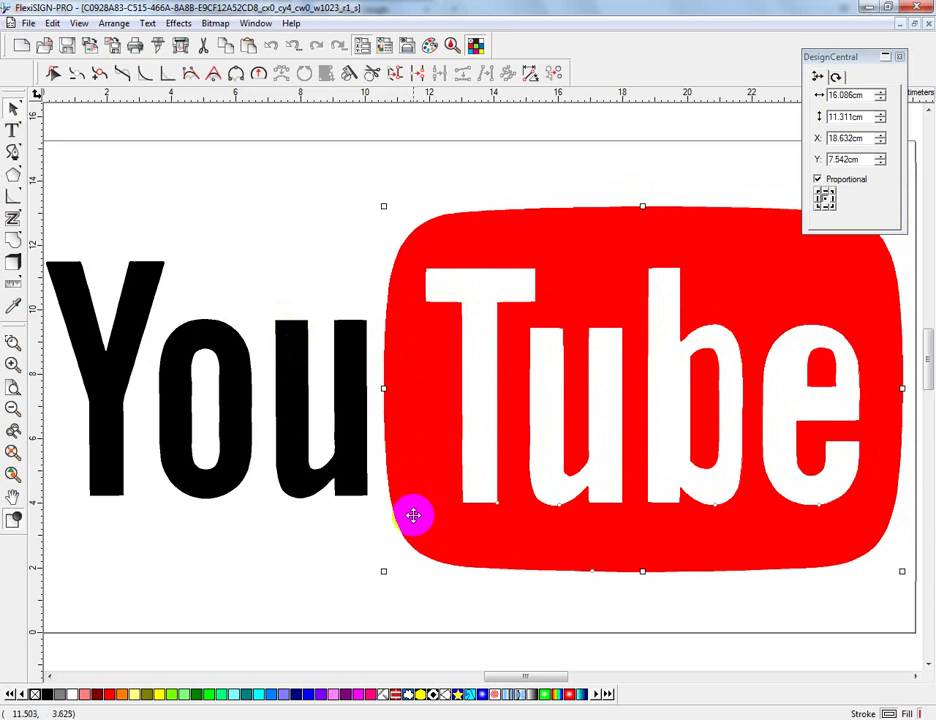
Step: Smooth the inner bottom curve of the black letter u by reshaping its path points, and apply the change
left_click(333, 446)
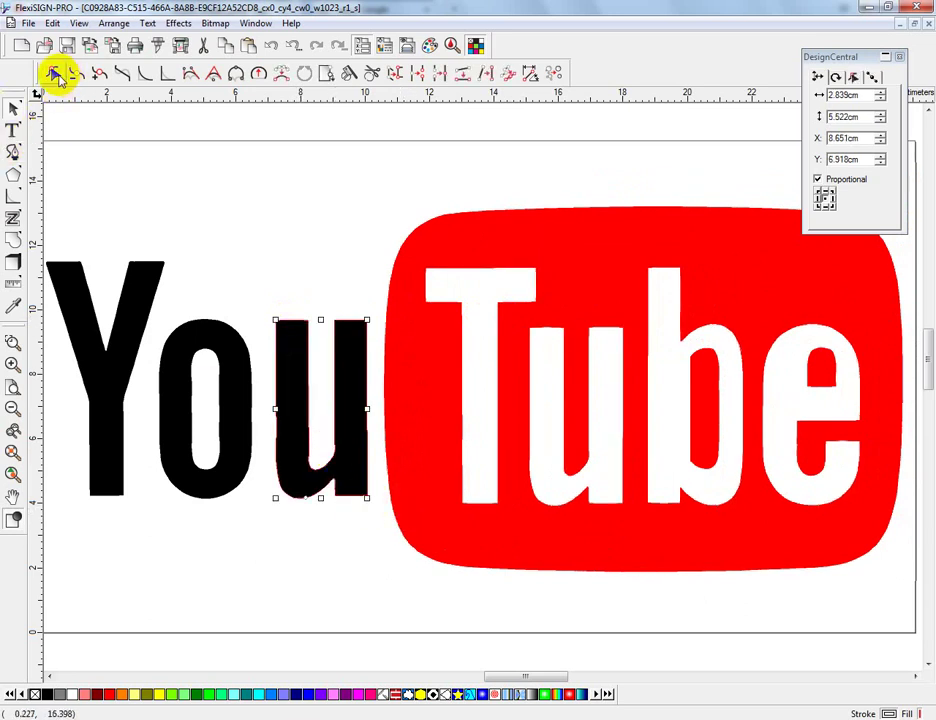
left_click(55, 74)
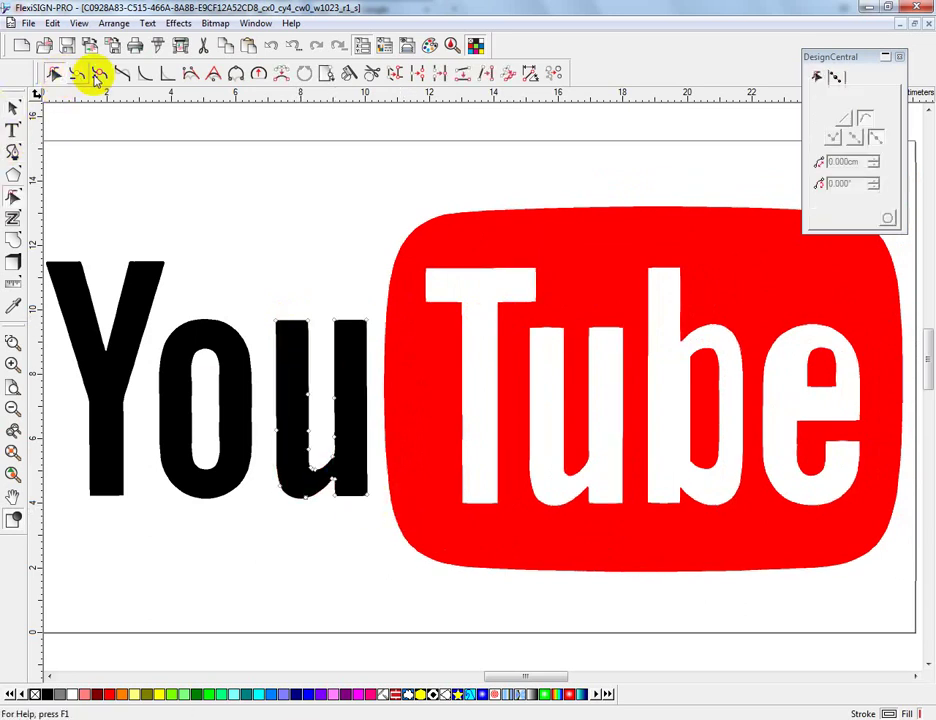
left_click(191, 75)
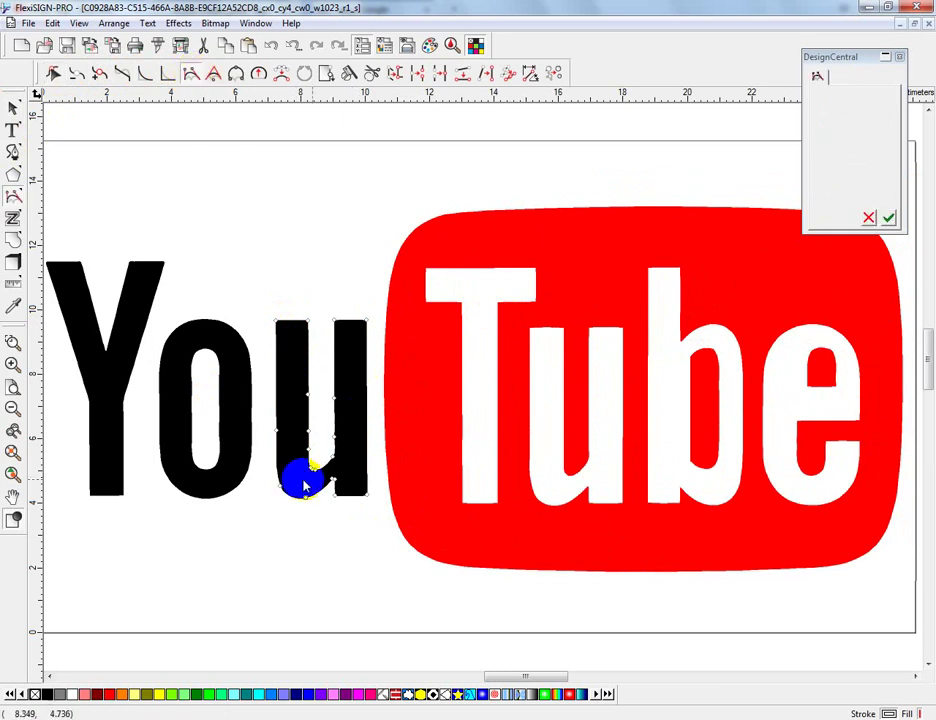
left_click_drag(310, 456, 338, 464)
left_click(307, 432)
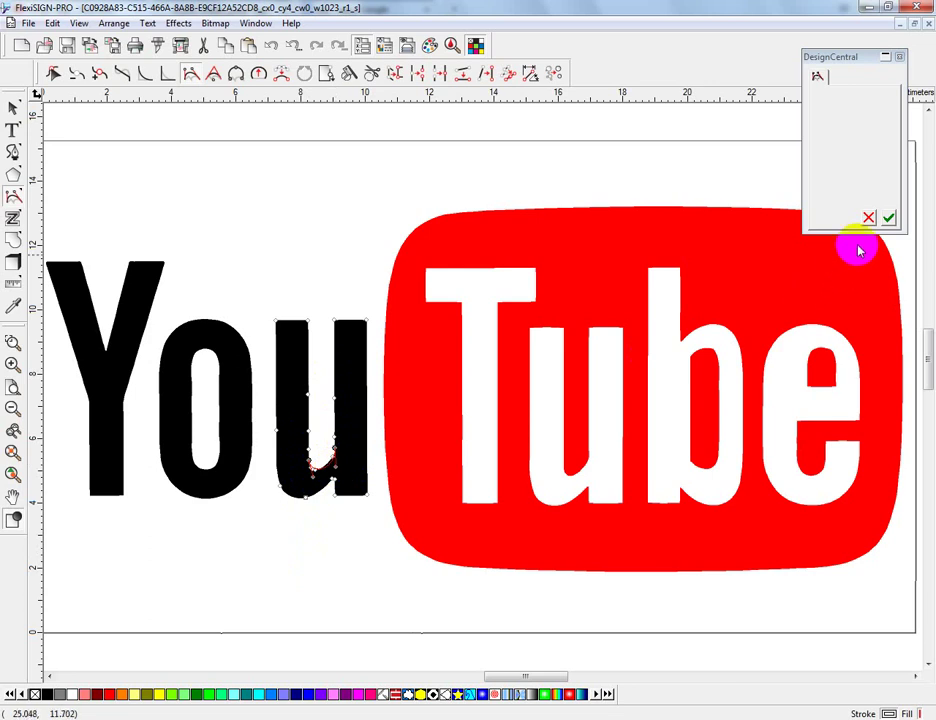
left_click(888, 219)
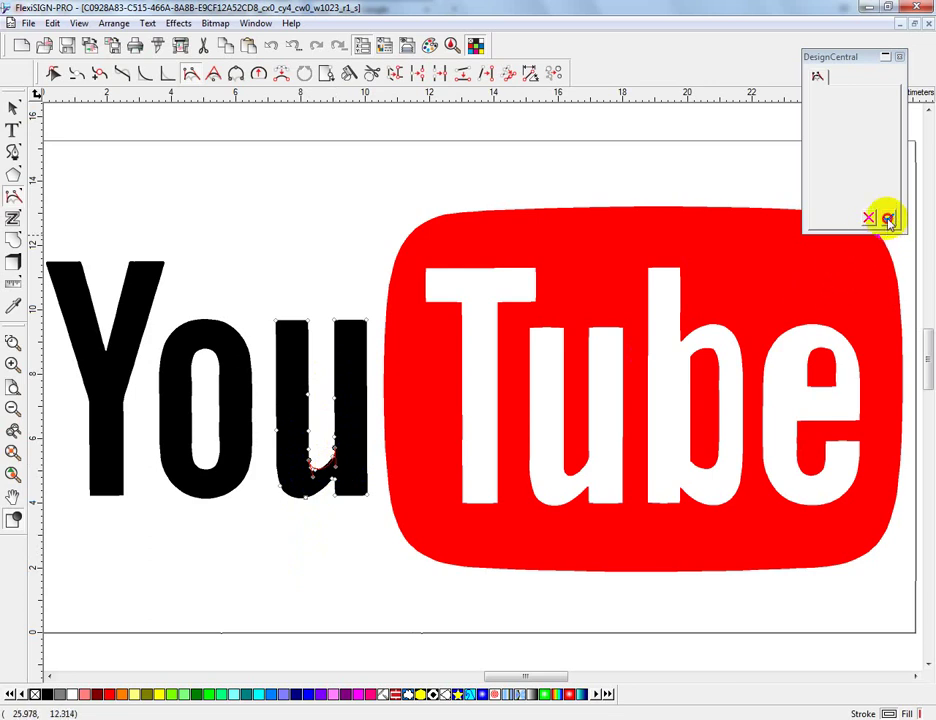
left_click(888, 219)
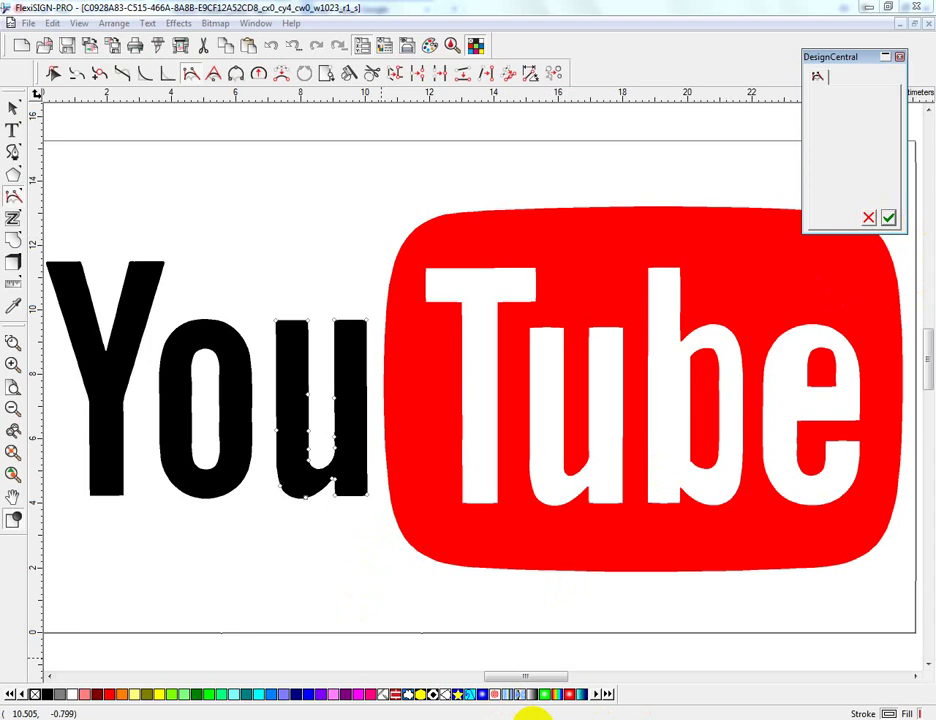
left_click(532, 712)
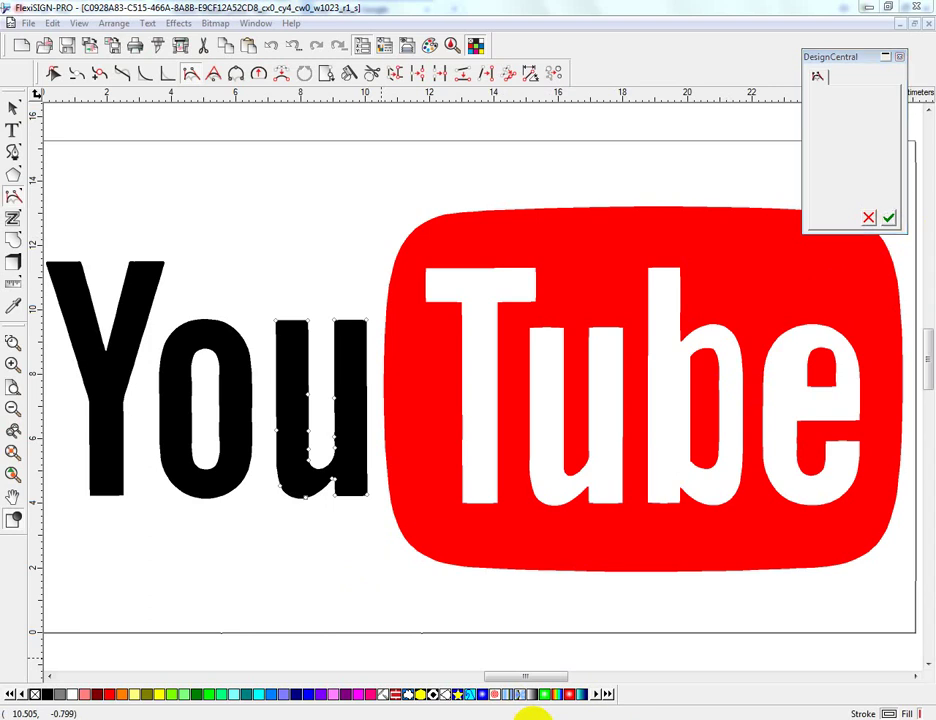